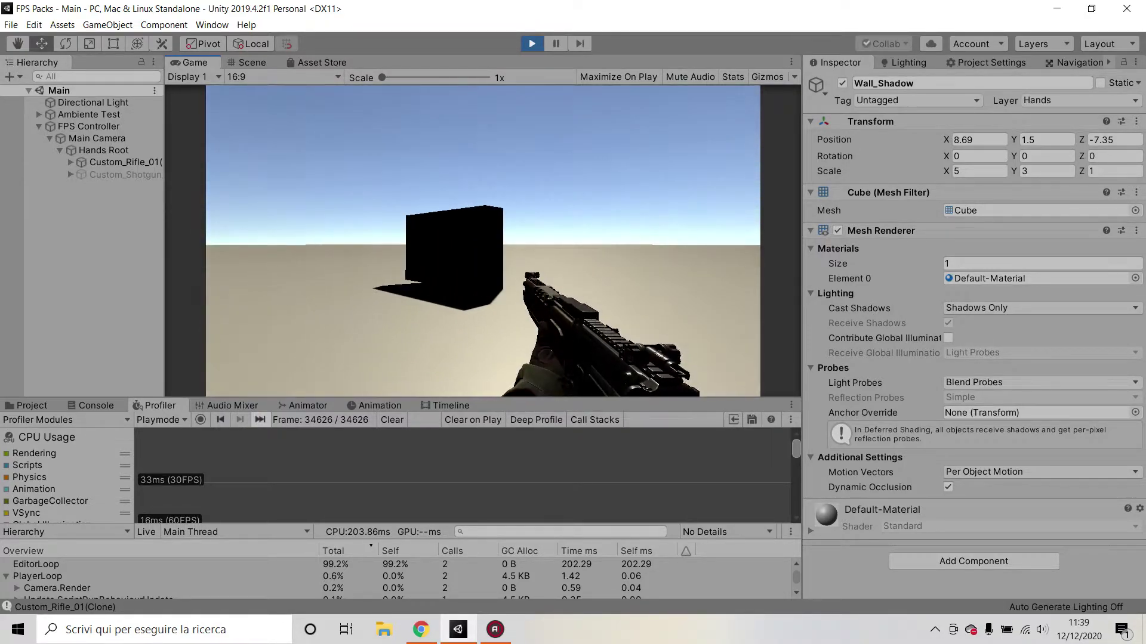
Walk the player around and up against the wall in the running game to check how the rifle renders near it.
key(w)
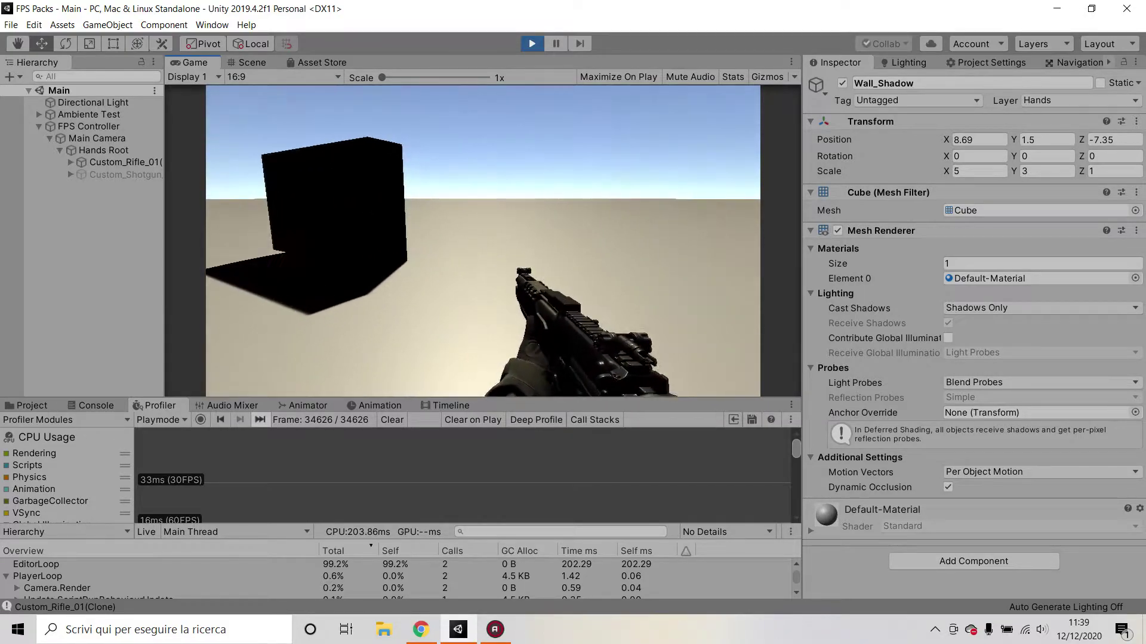
key(w)
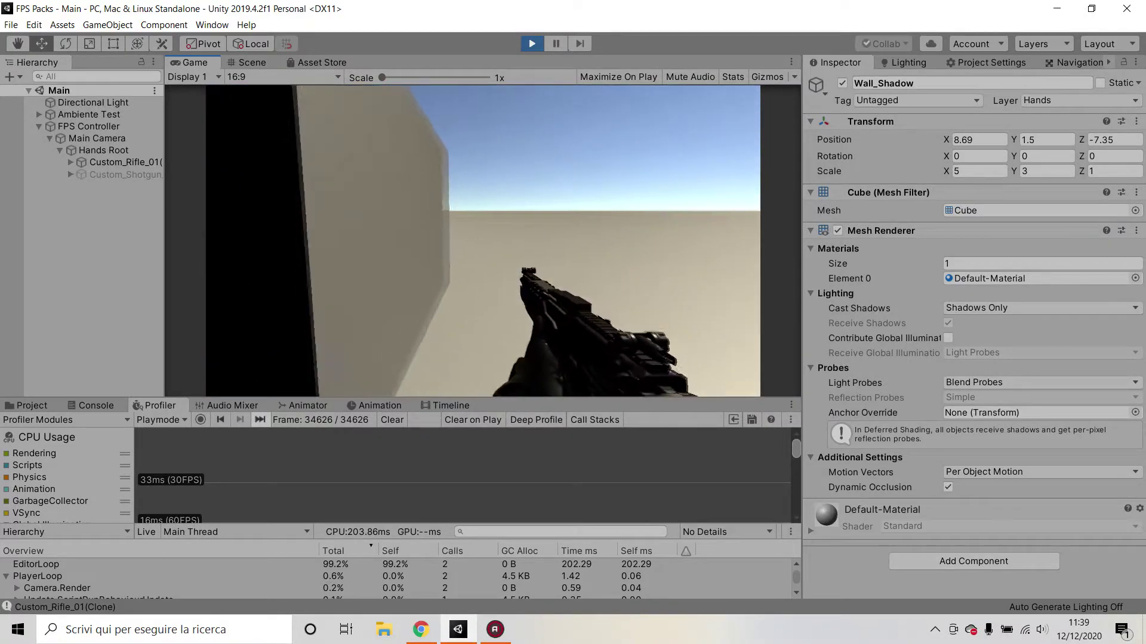
key(w)
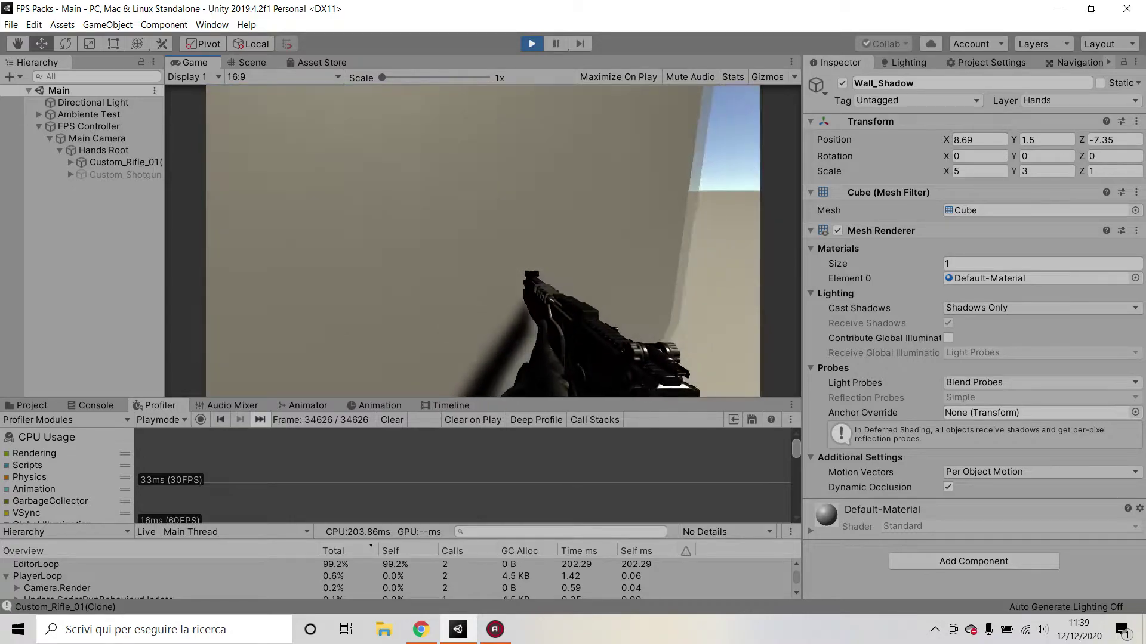
key(w)
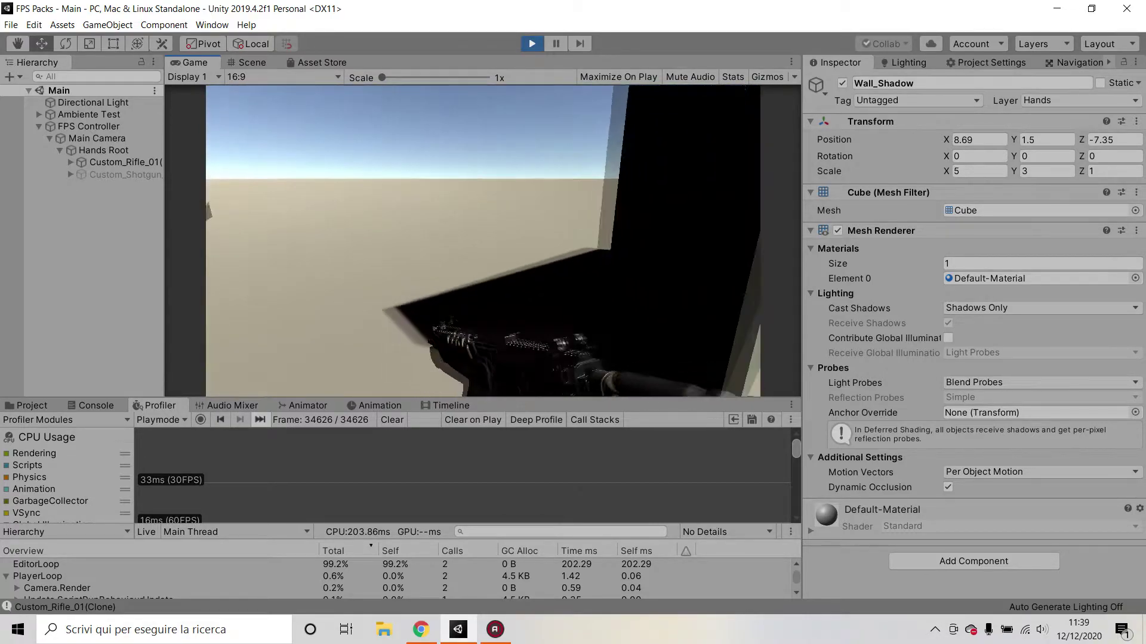
key(w)
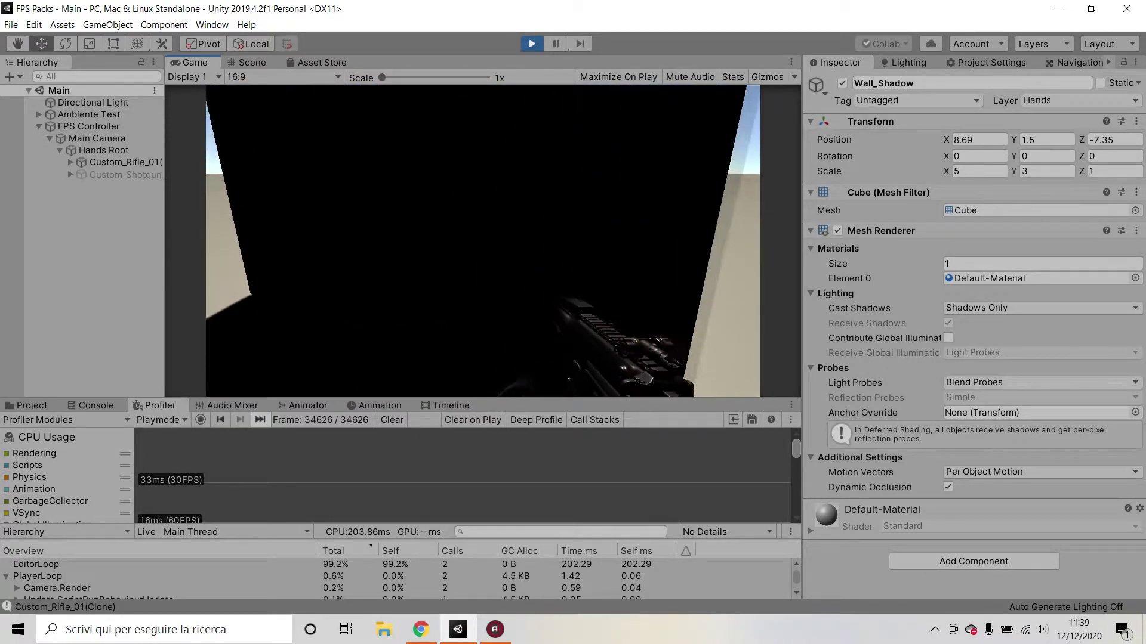
key(s)
key(w)
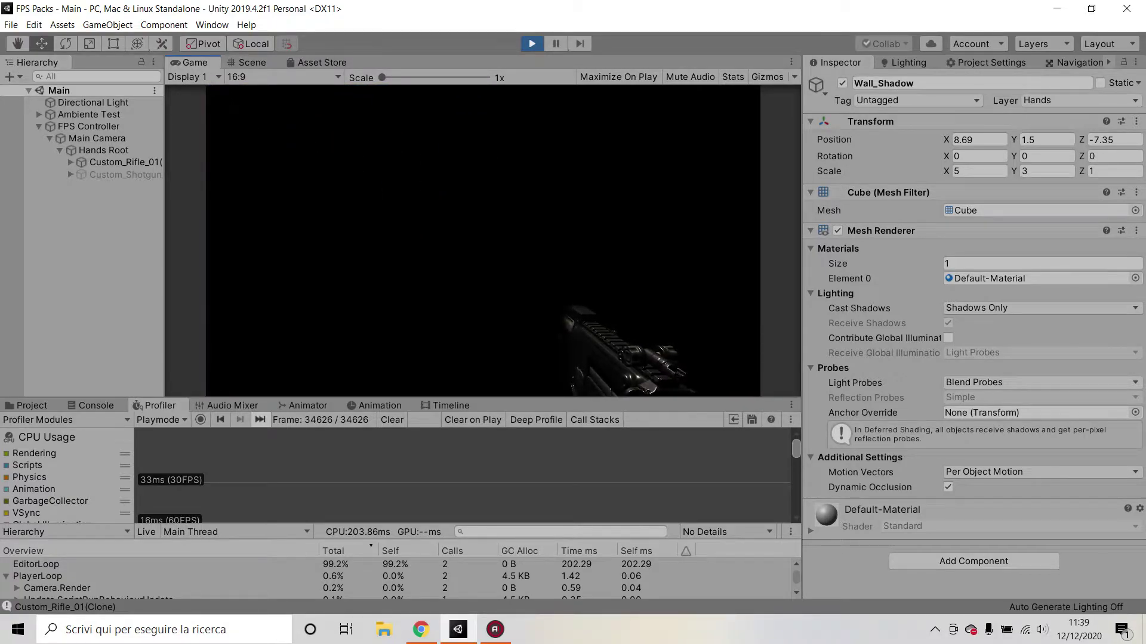
key(s)
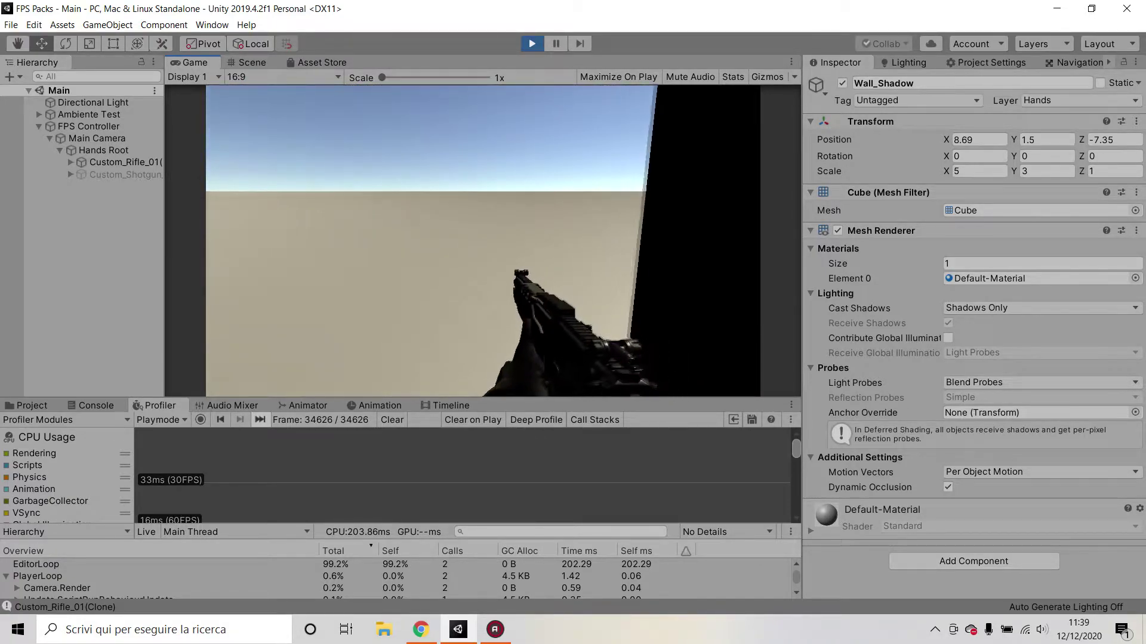
key(shift+w)
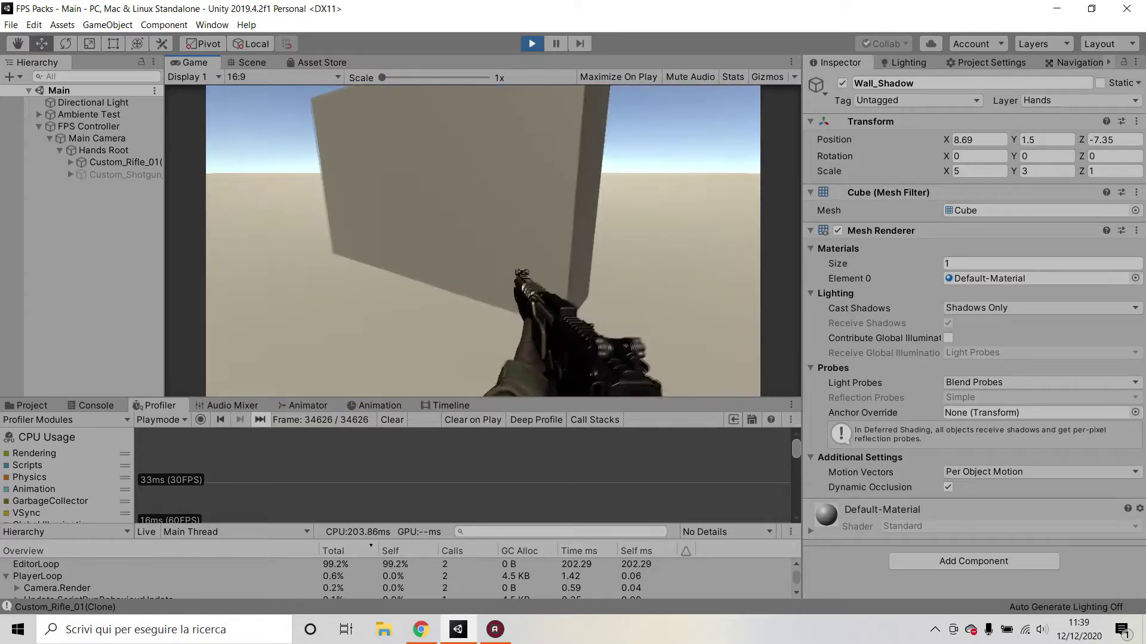
key(s)
key(Escape)
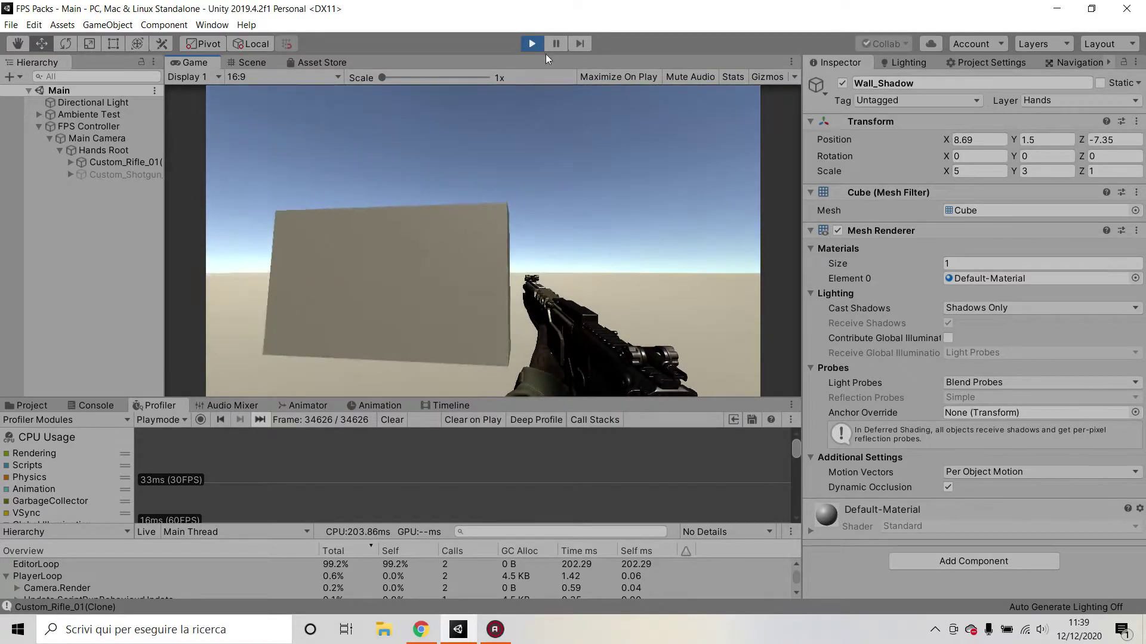
Pause the game and bring the player's rifle and camera into view in the scene.
click(555, 44)
key(ctrl+1)
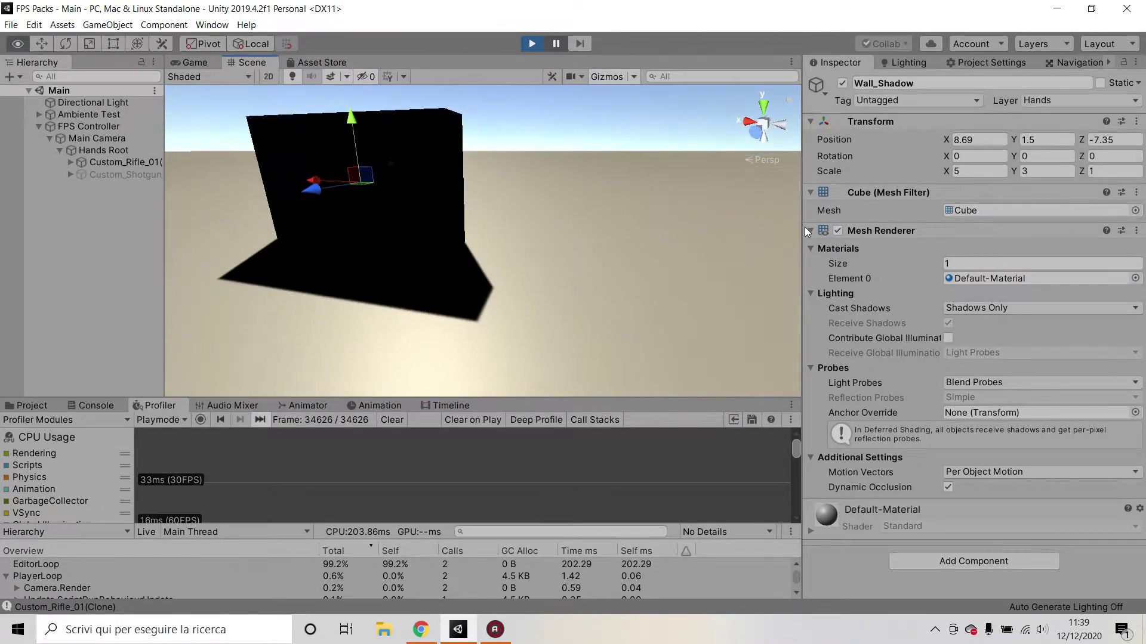
key(d)
right_drag(785, 230, 475, 157)
key(w)
key(e)
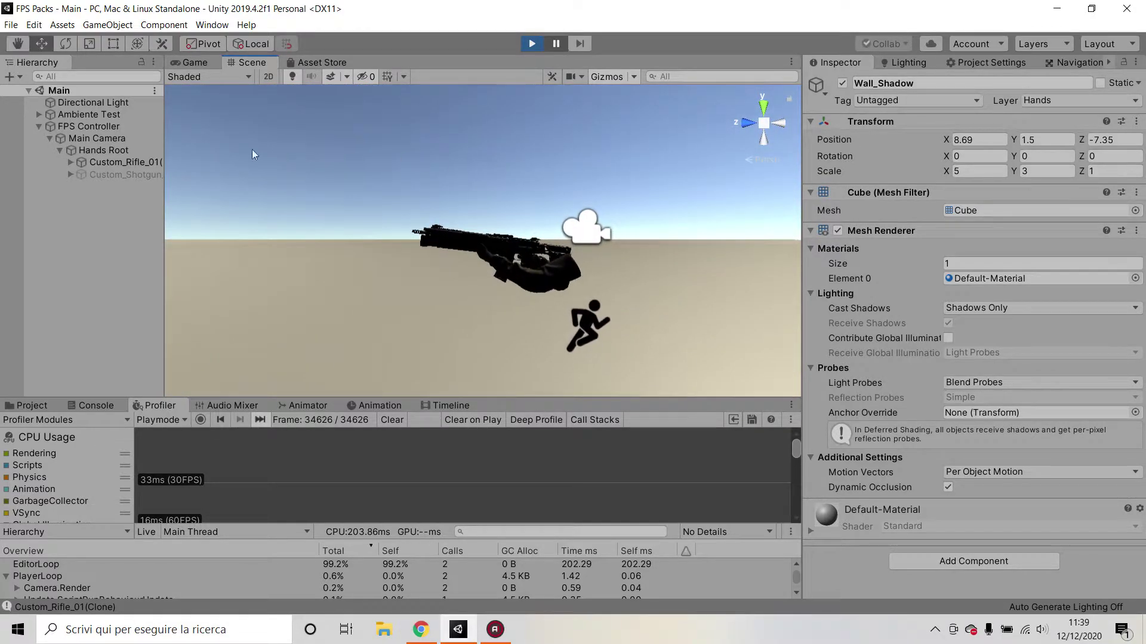
Inspect the FPS Controller's character capsule and its inventory, shooting and movement script components.
click(93, 137)
click(54, 126)
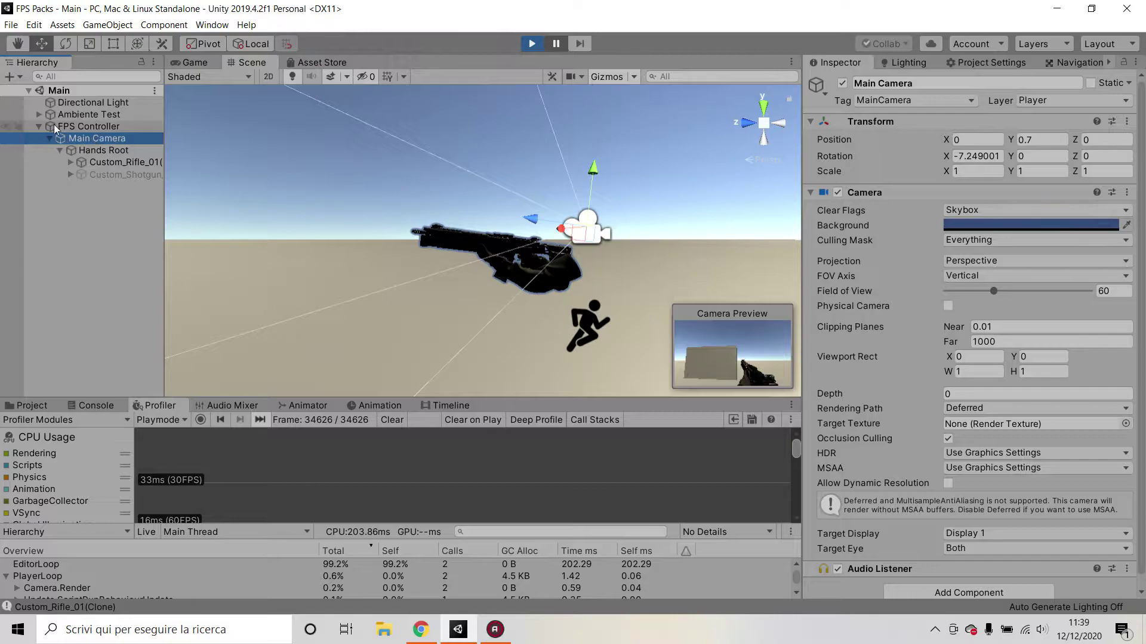
right_drag(732, 211, 678, 274)
key(d)
key(s)
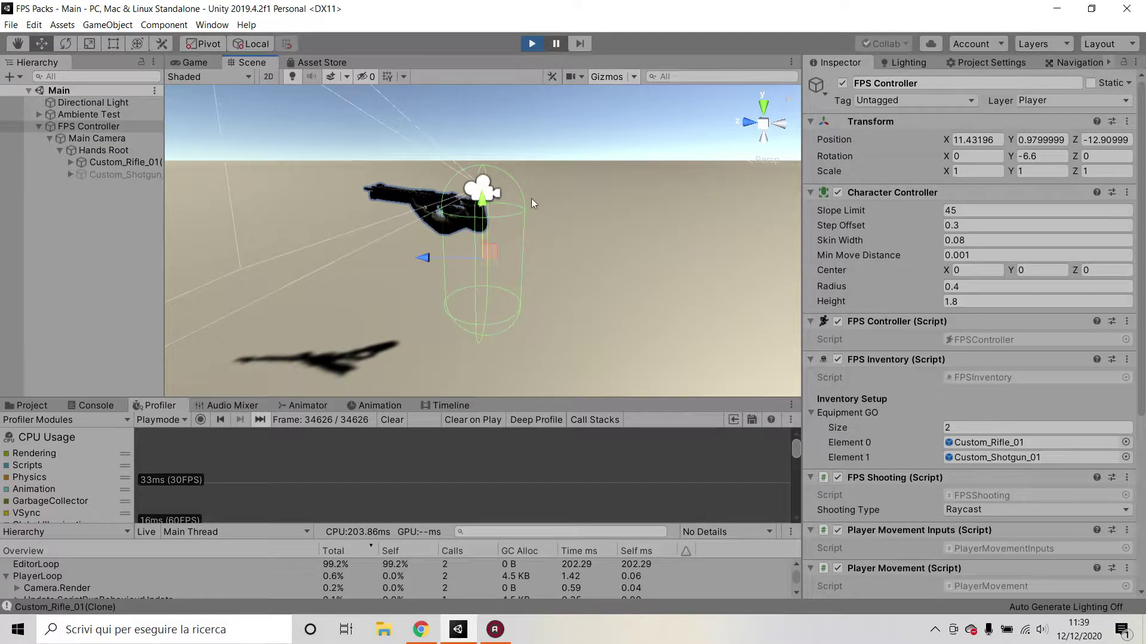
scroll(980, 476, down, 5)
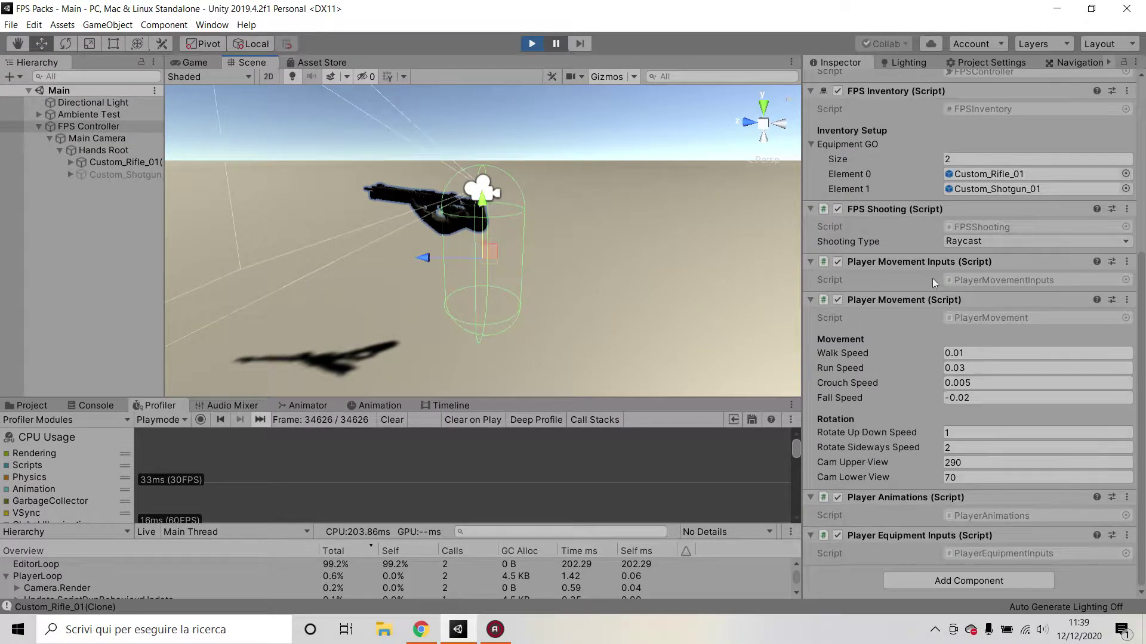
scroll(898, 148, up, 3)
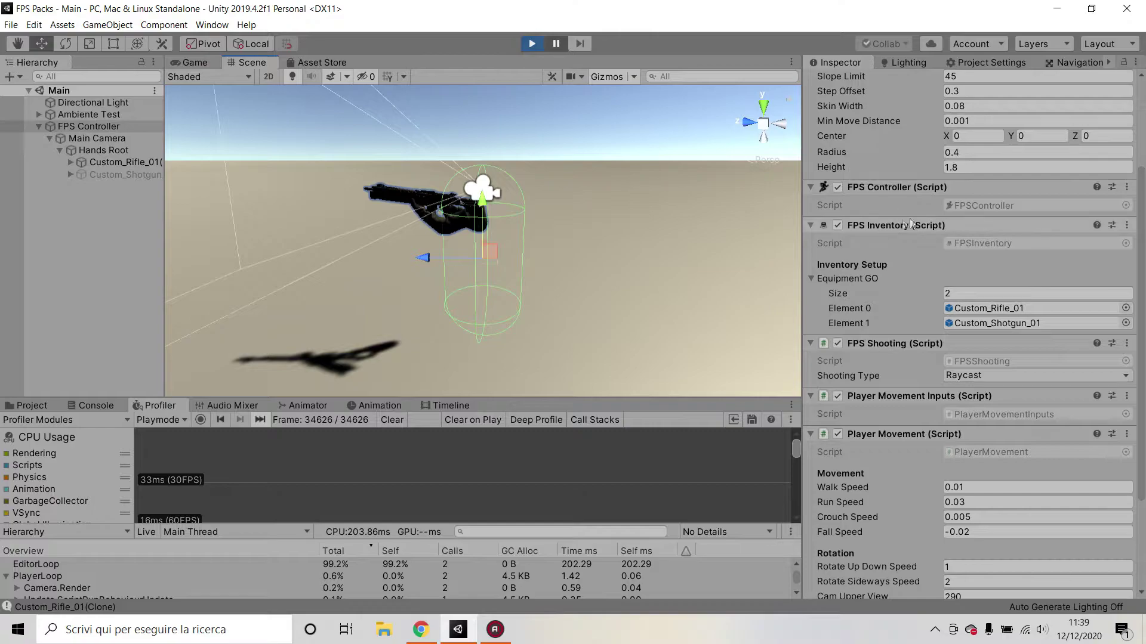
Examine the Main Camera's settings alongside the components of its parent FPS Controller.
click(97, 140)
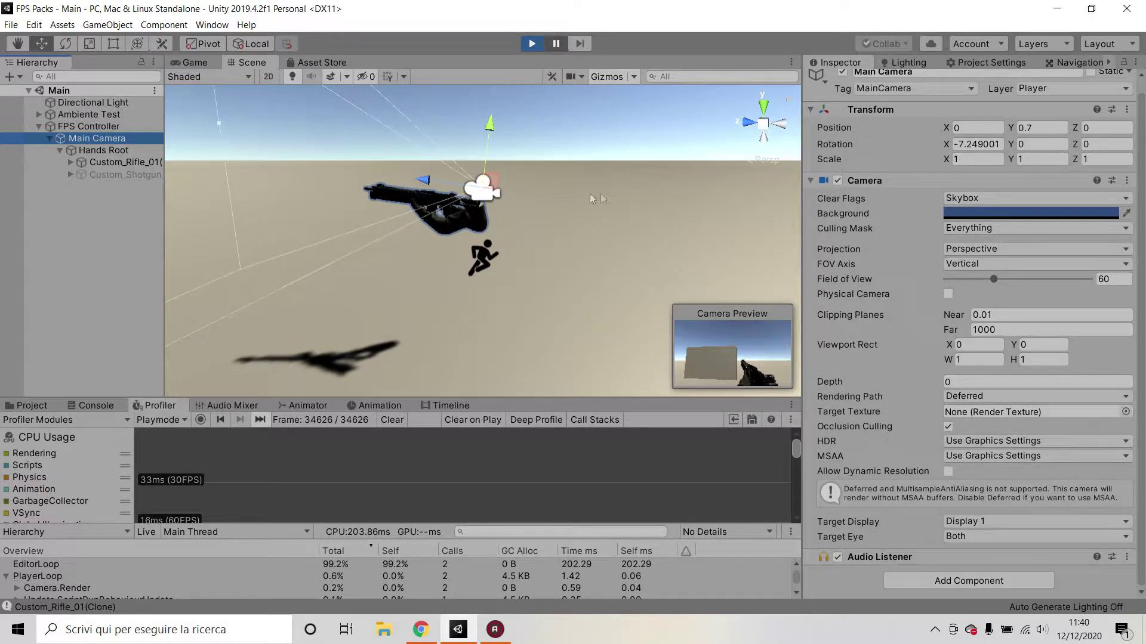
click(100, 127)
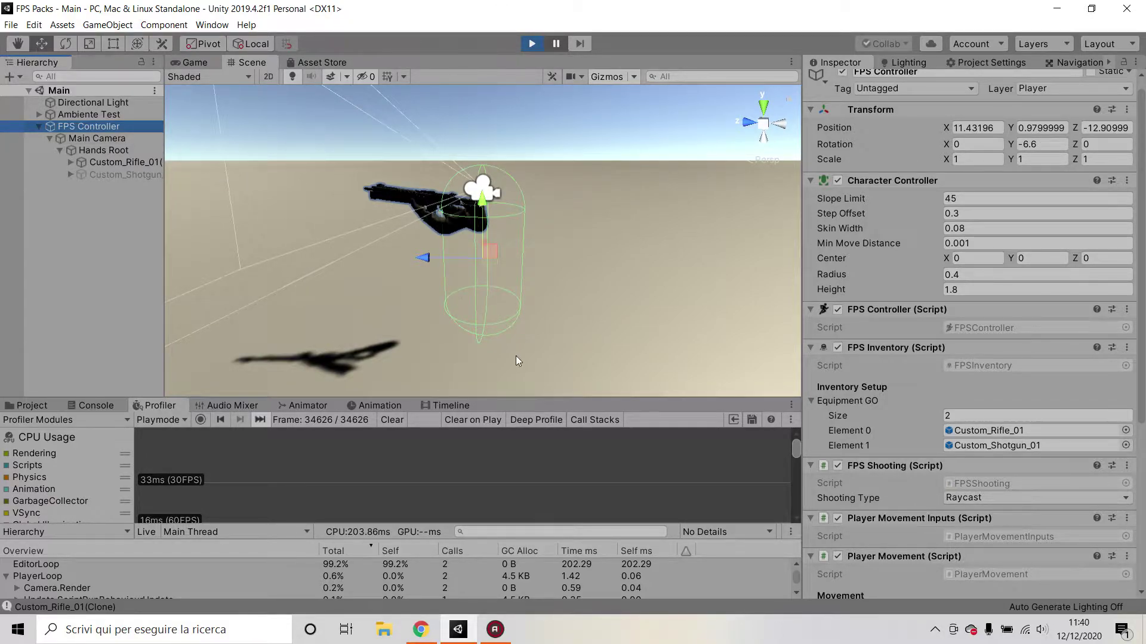
click(96, 139)
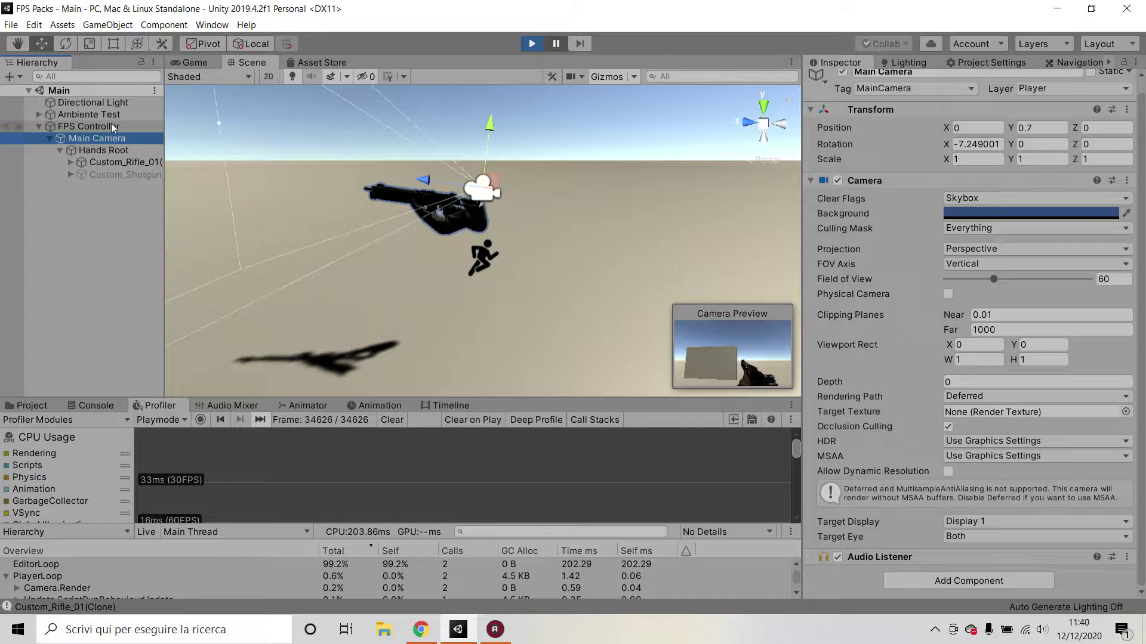
click(82, 130)
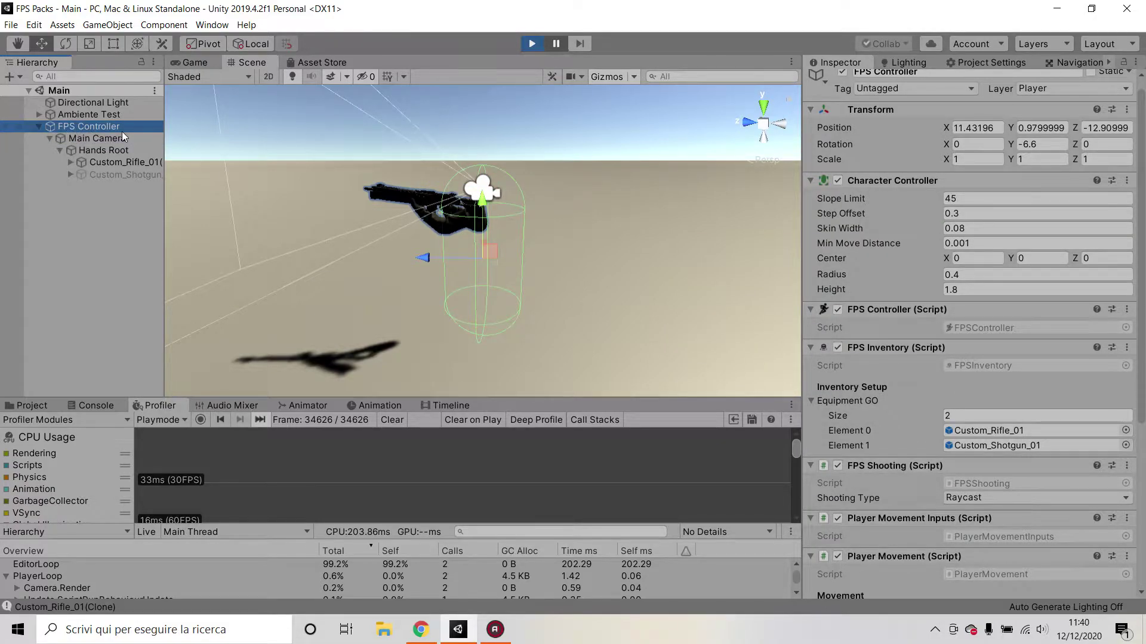
click(114, 139)
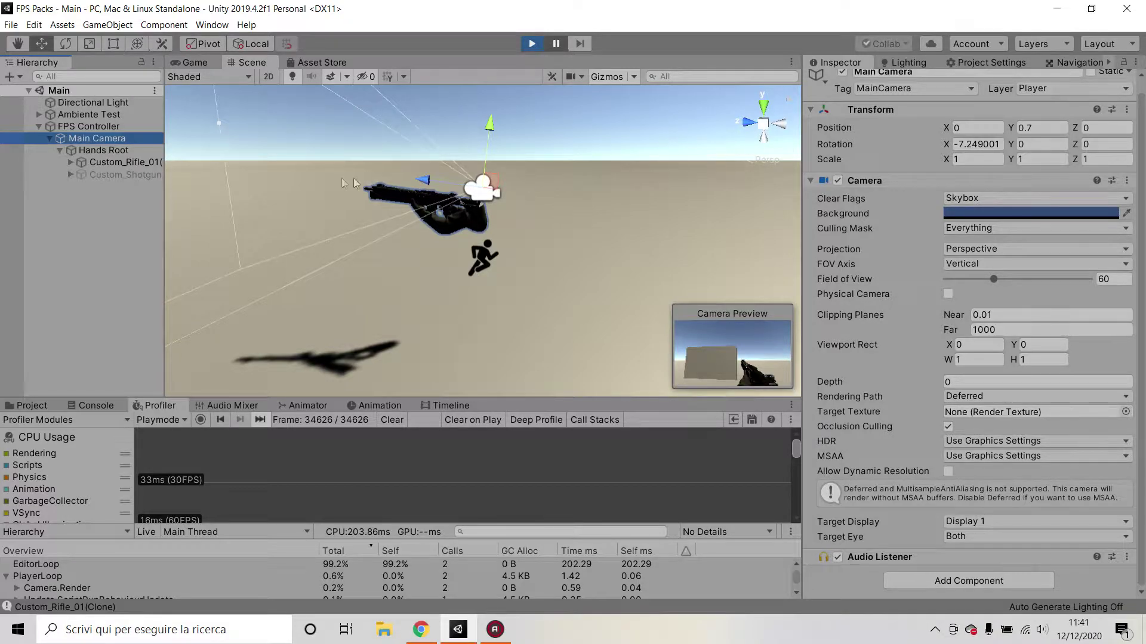
Disable the Camera component on Hands Root and resume the game.
click(113, 153)
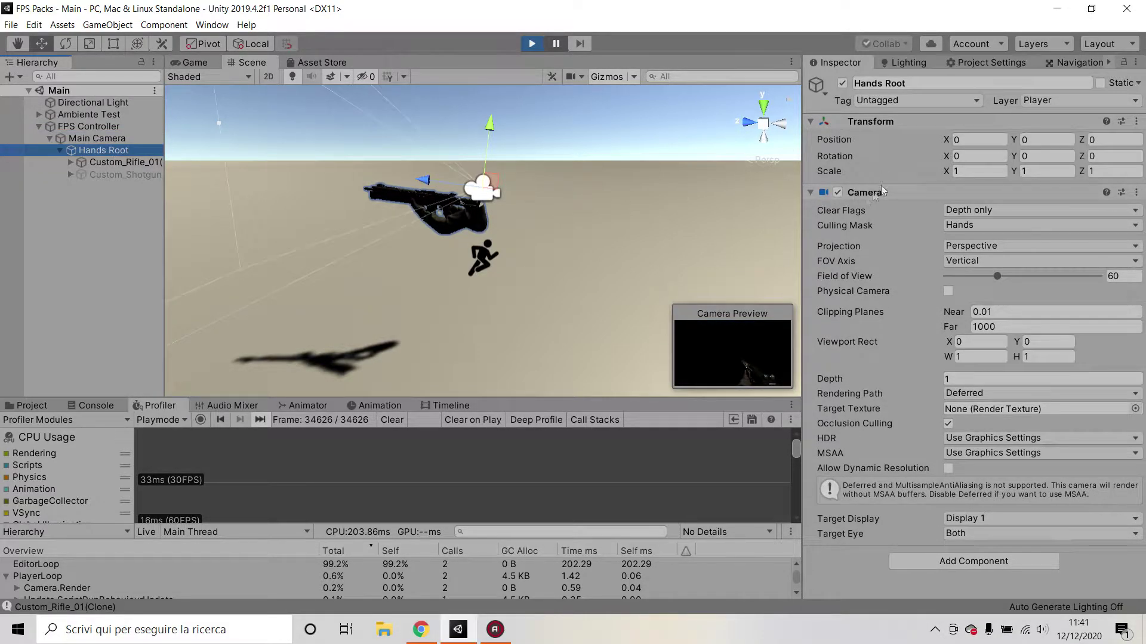
click(838, 192)
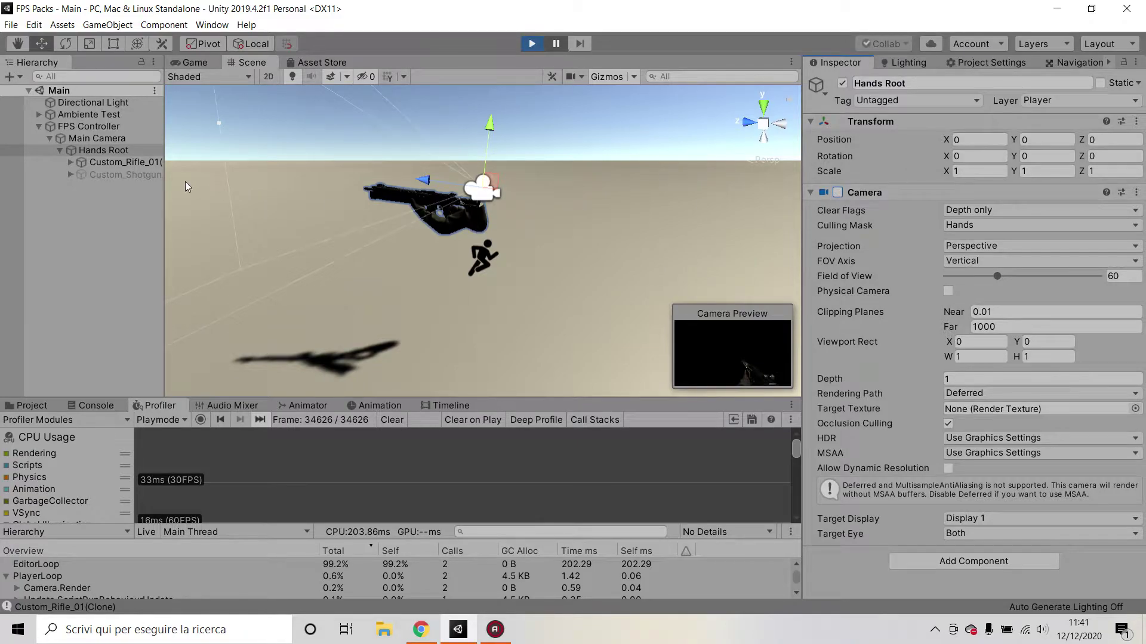
click(99, 138)
click(533, 44)
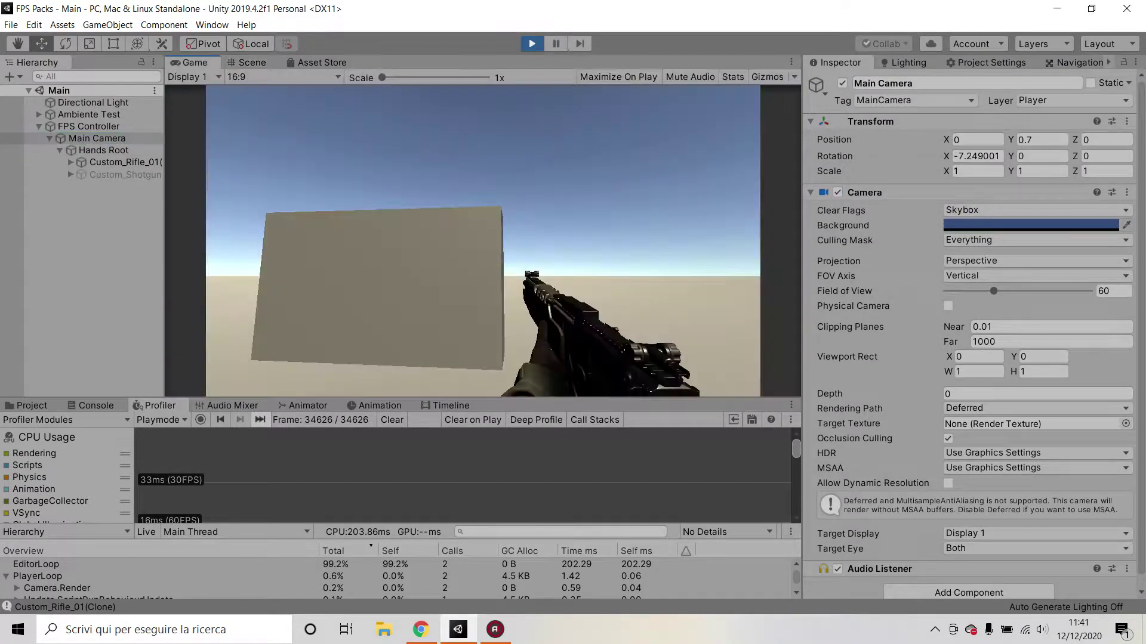
Walk into the wall and strafe along it to check rifle clipping with only the Main Camera rendering.
key(w)
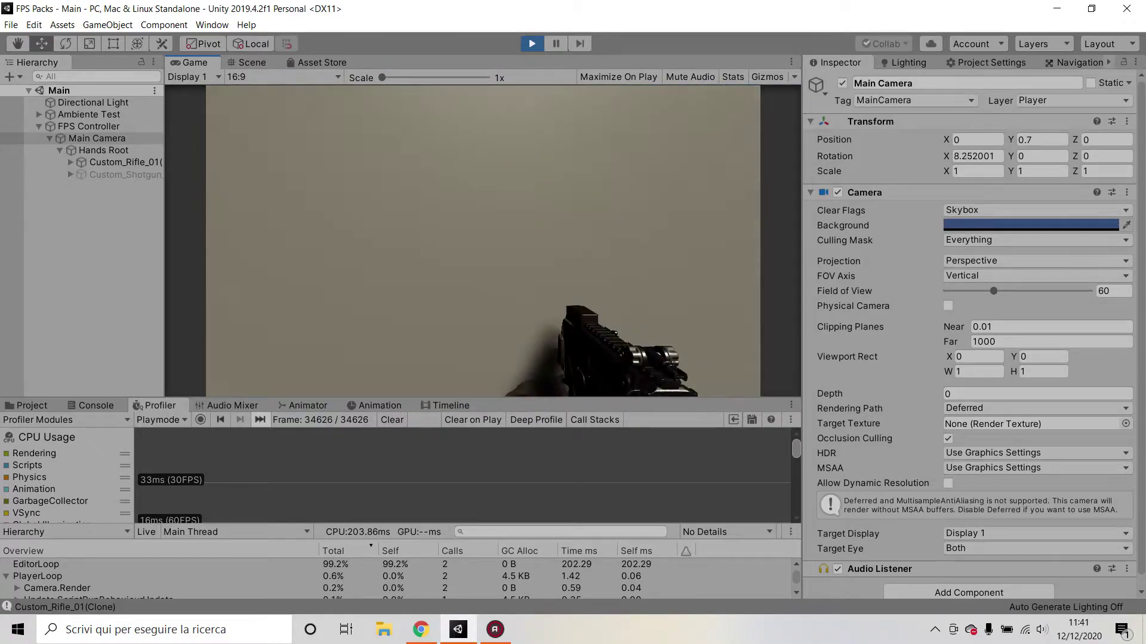
key(d)
key(a)
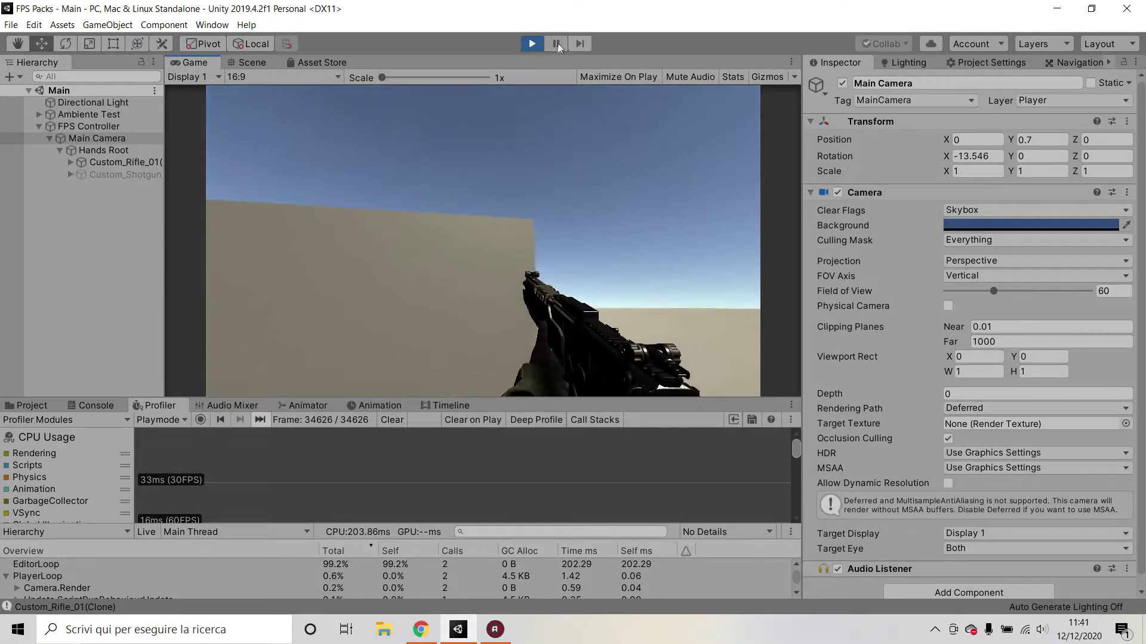
Pause the game and re-enable the Camera component on Hands Root.
click(555, 44)
key(ctrl+1)
click(104, 151)
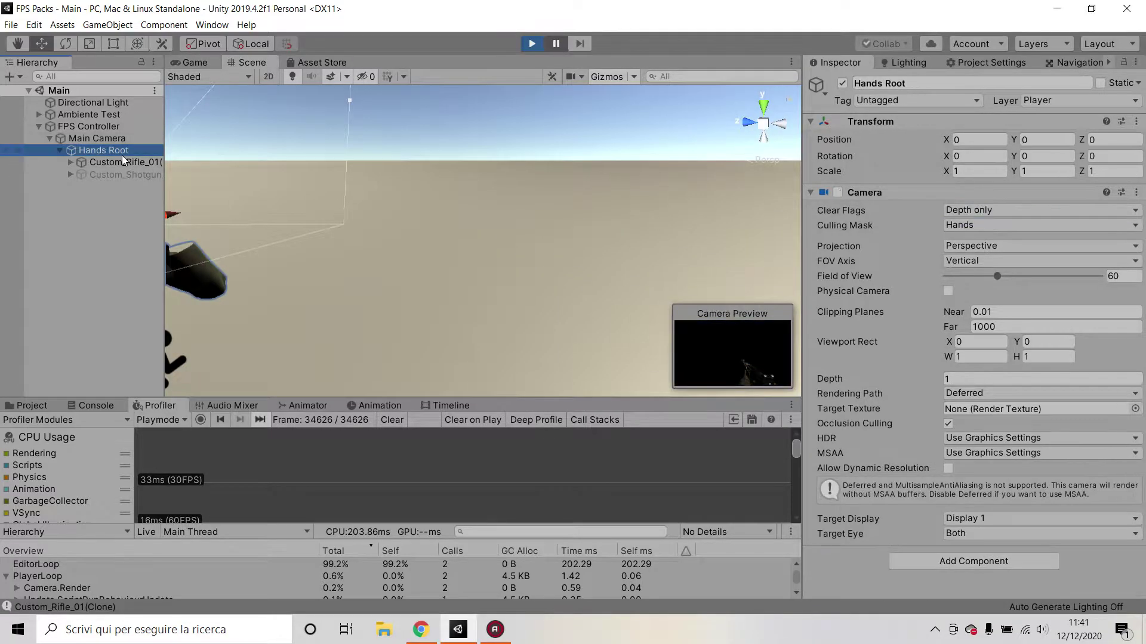
right_drag(493, 198, 495, 149)
alt+drag(496, 150, 303, 184)
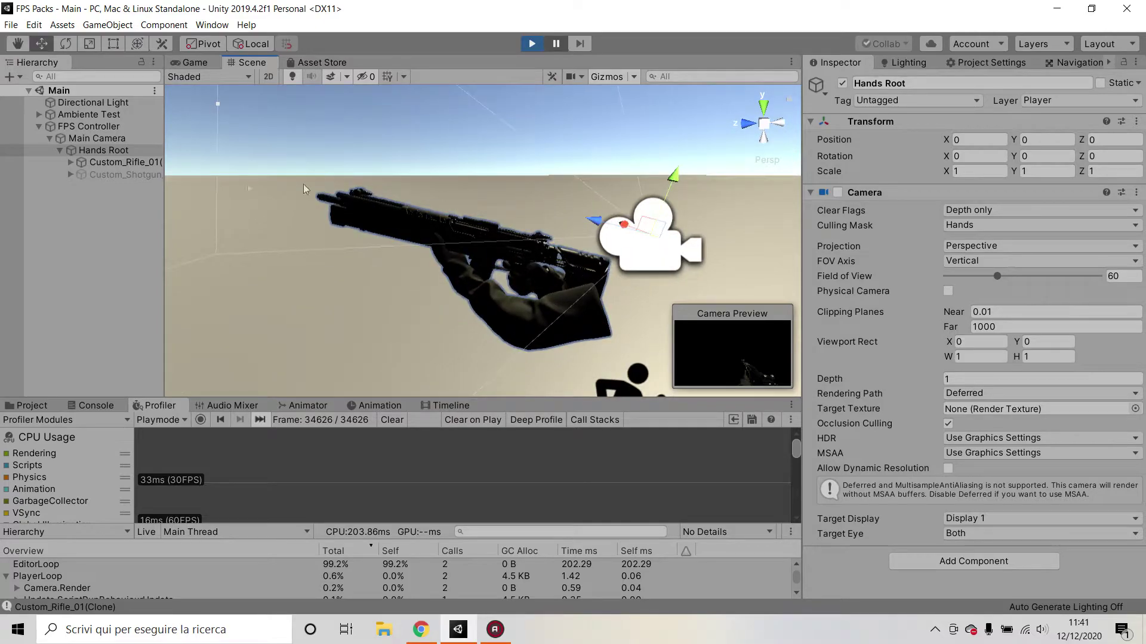
click(113, 151)
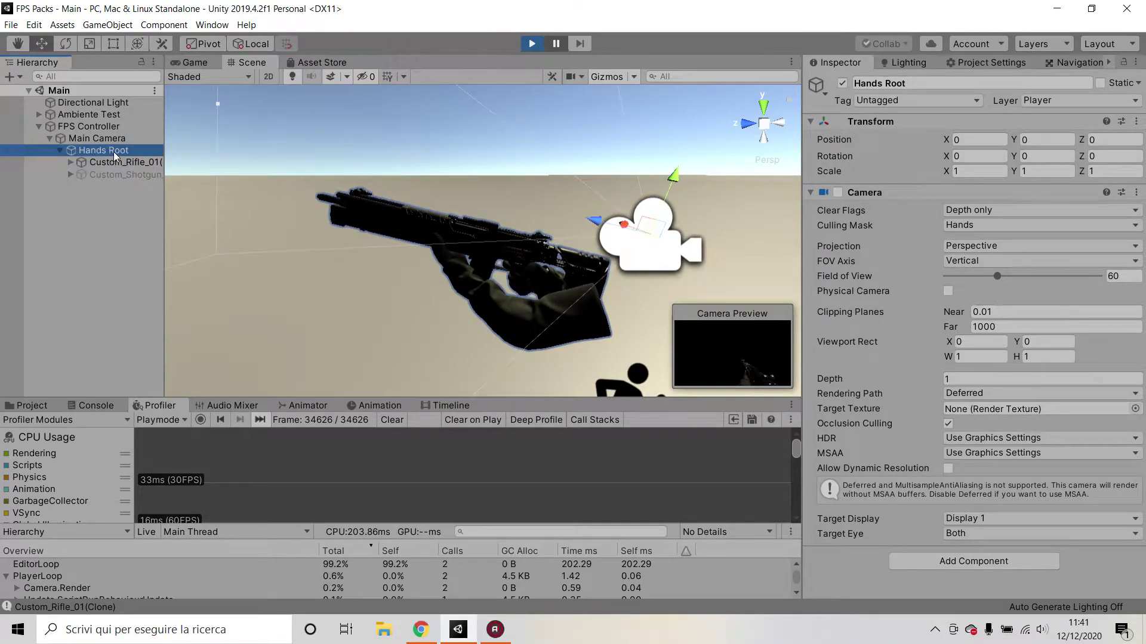
click(838, 192)
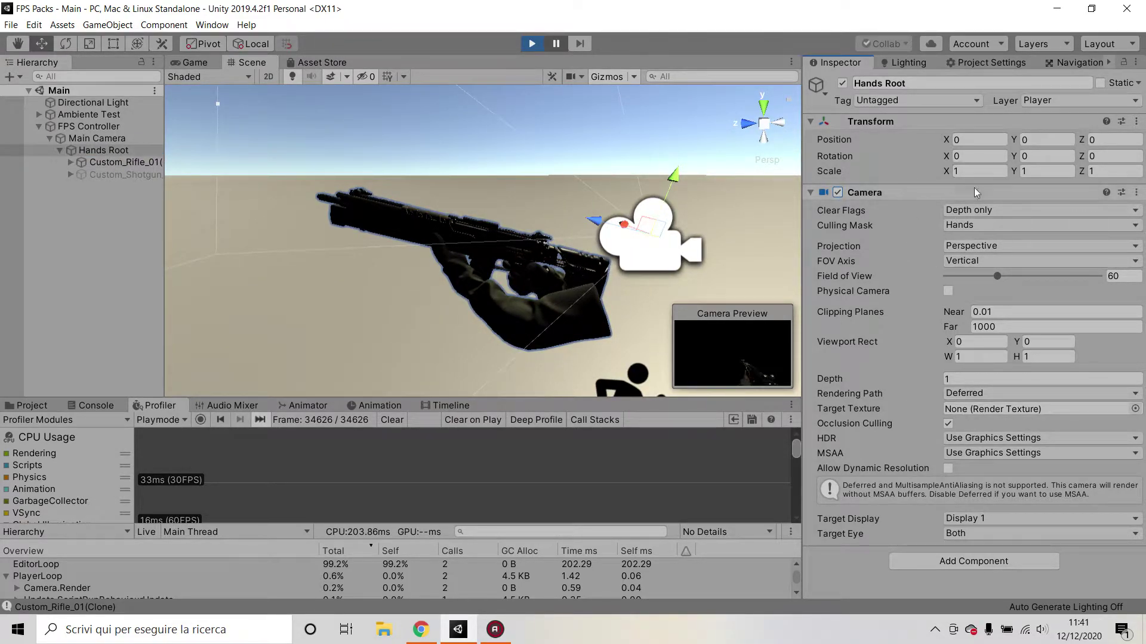
Compare the Main Camera with the Hands Root camera's clear flags, culling mask and depth, and check the layer of Custom_Rifle_01(Clone).
click(92, 138)
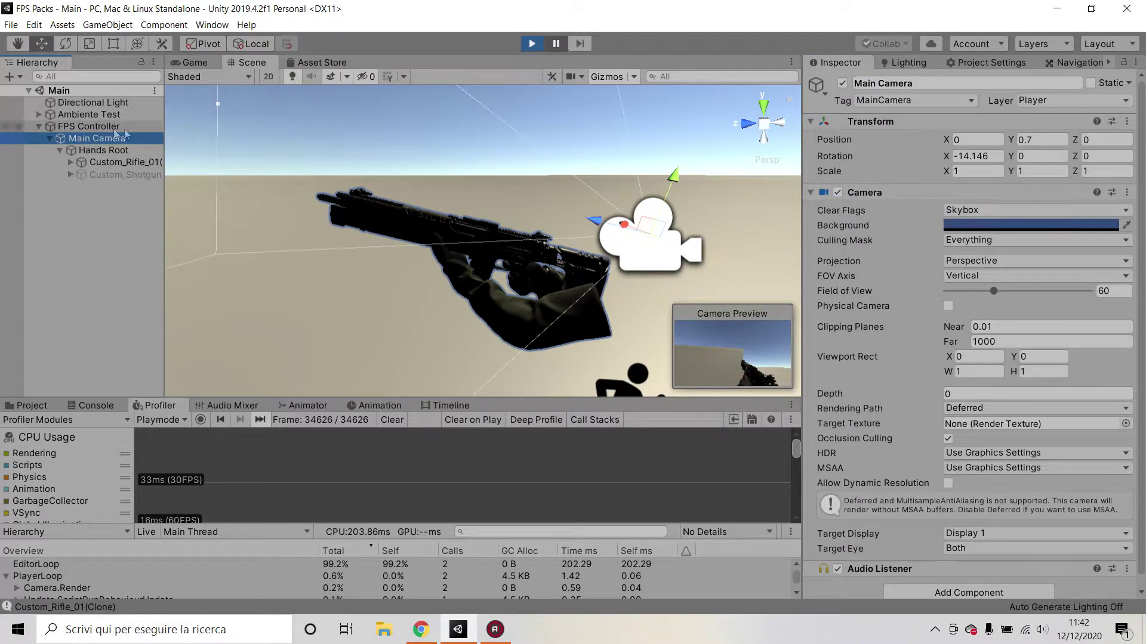
click(101, 151)
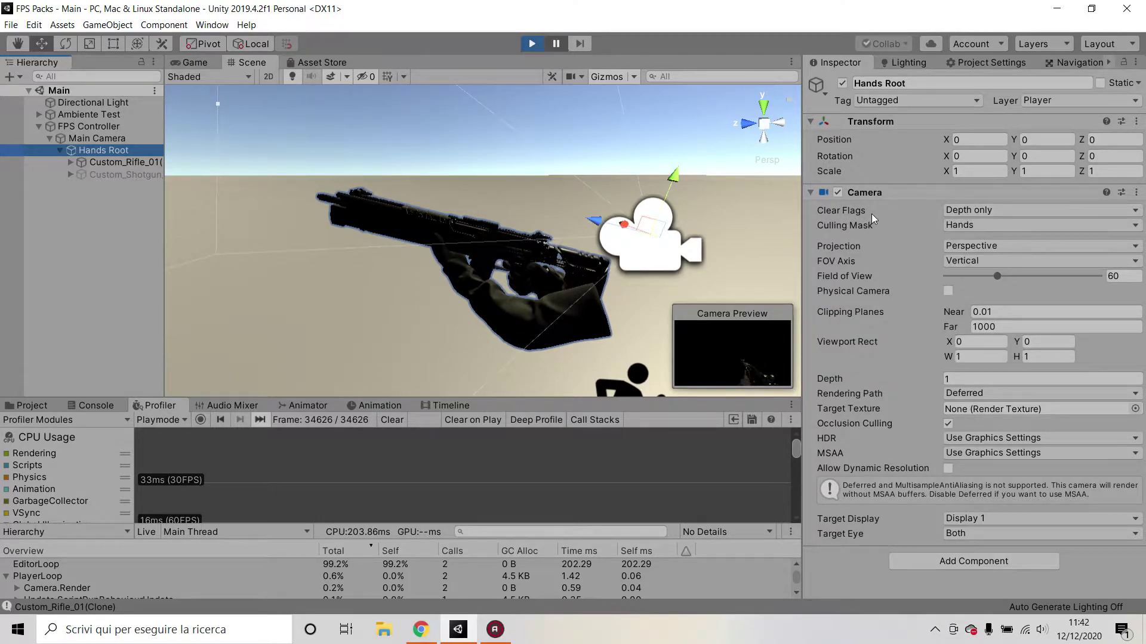
mouse_move(871, 214)
mouse_move(912, 248)
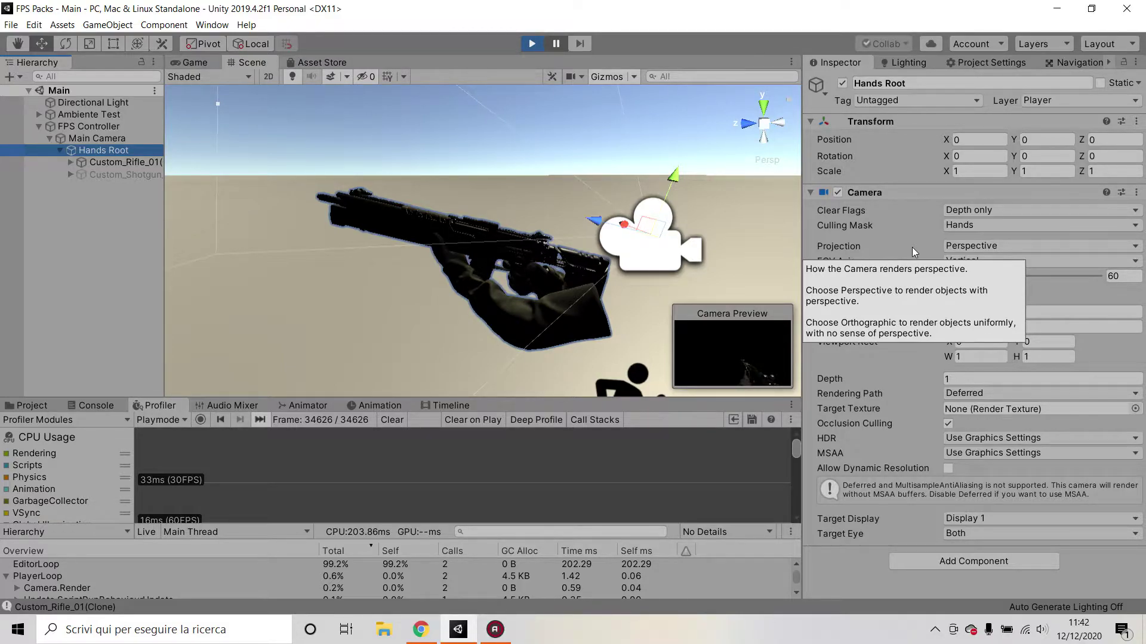
mouse_move(837, 224)
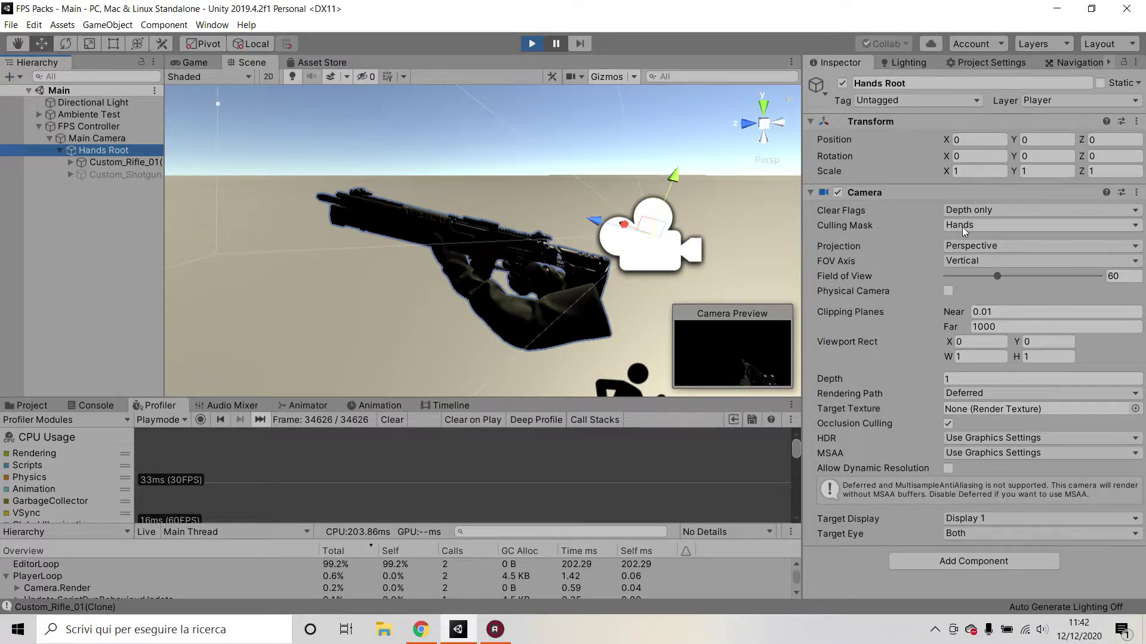
click(118, 161)
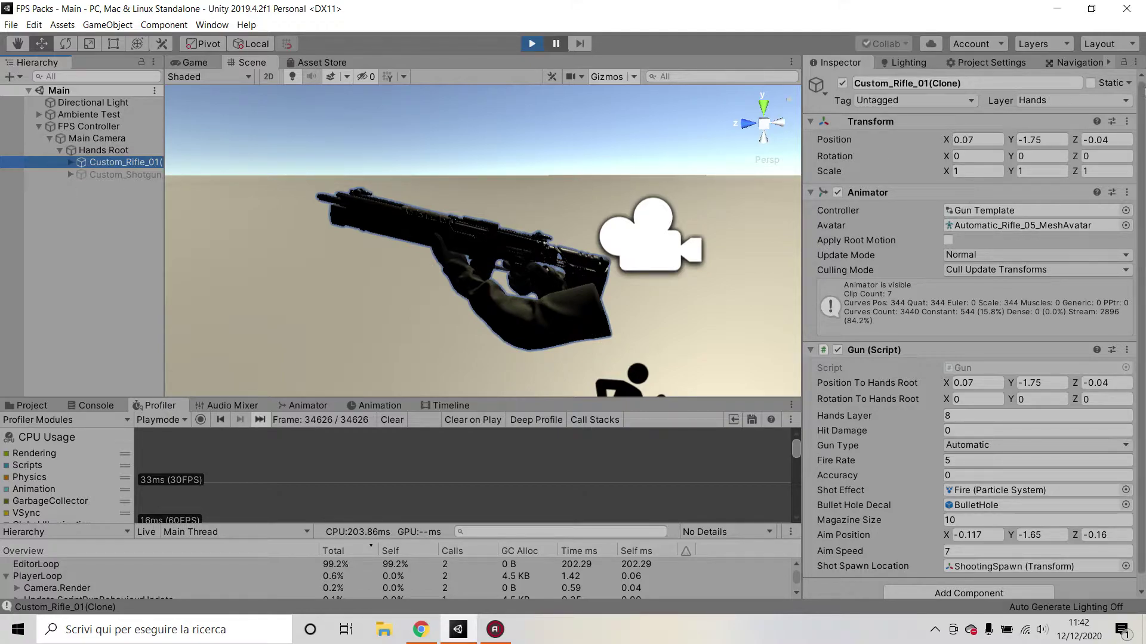
click(101, 152)
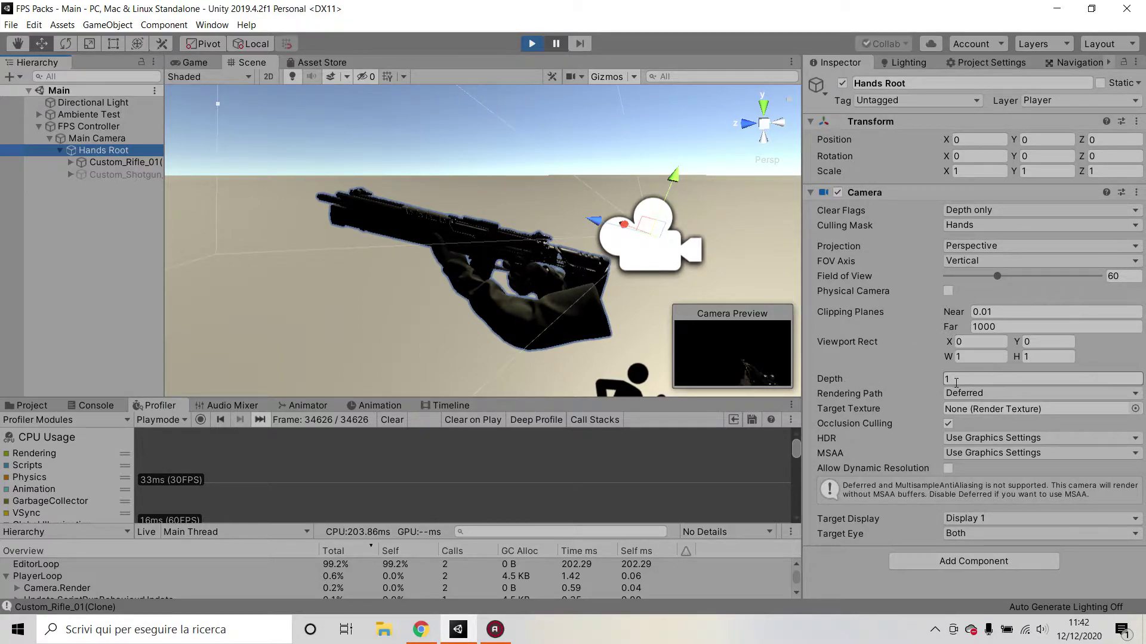
Compare the depth and rendering settings of the Main Camera and the Hands Root camera.
click(107, 138)
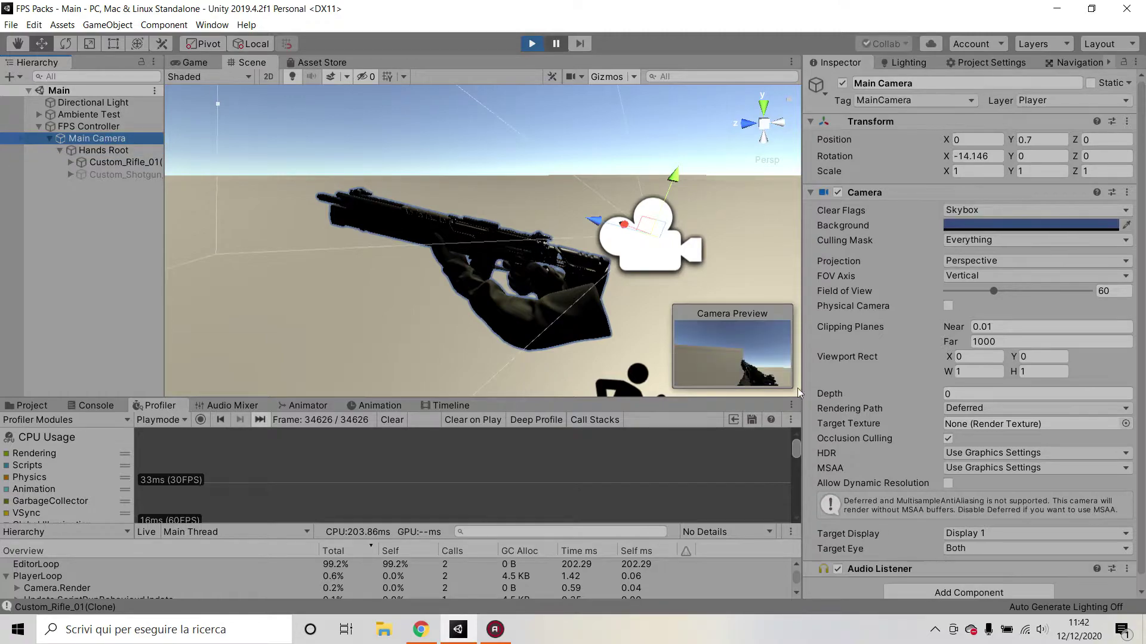
click(112, 150)
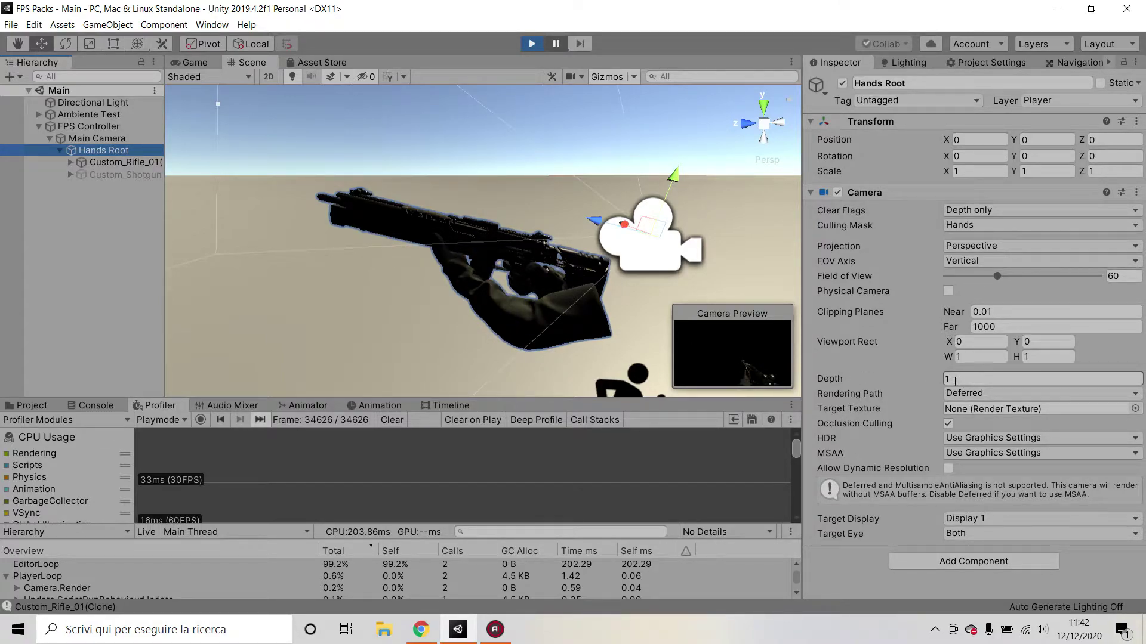
mouse_move(854, 379)
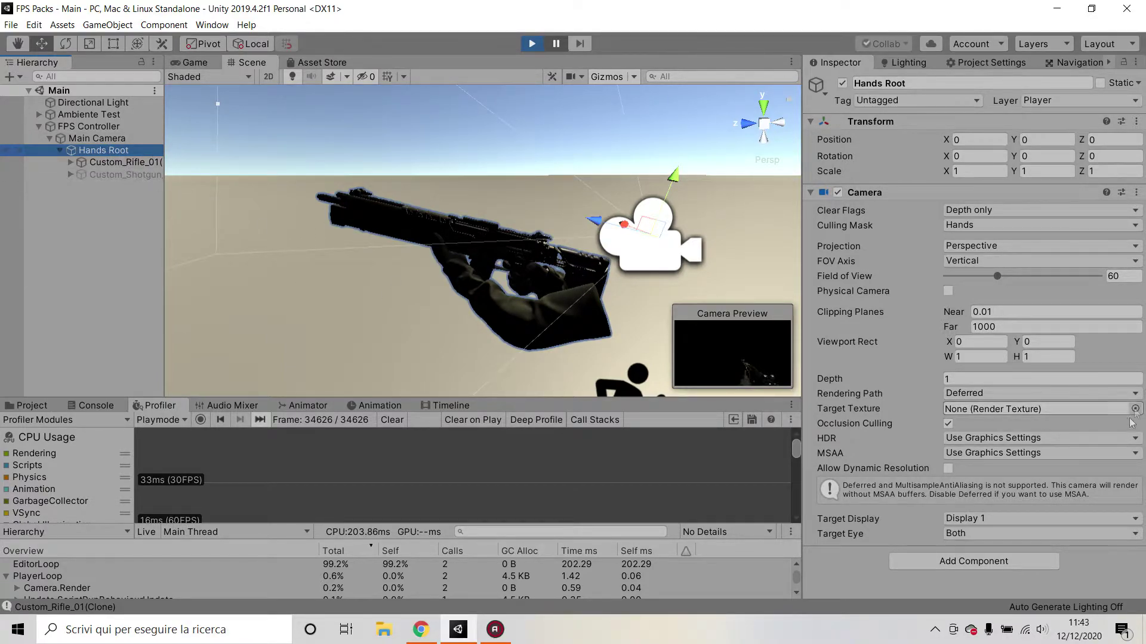
mouse_move(888, 393)
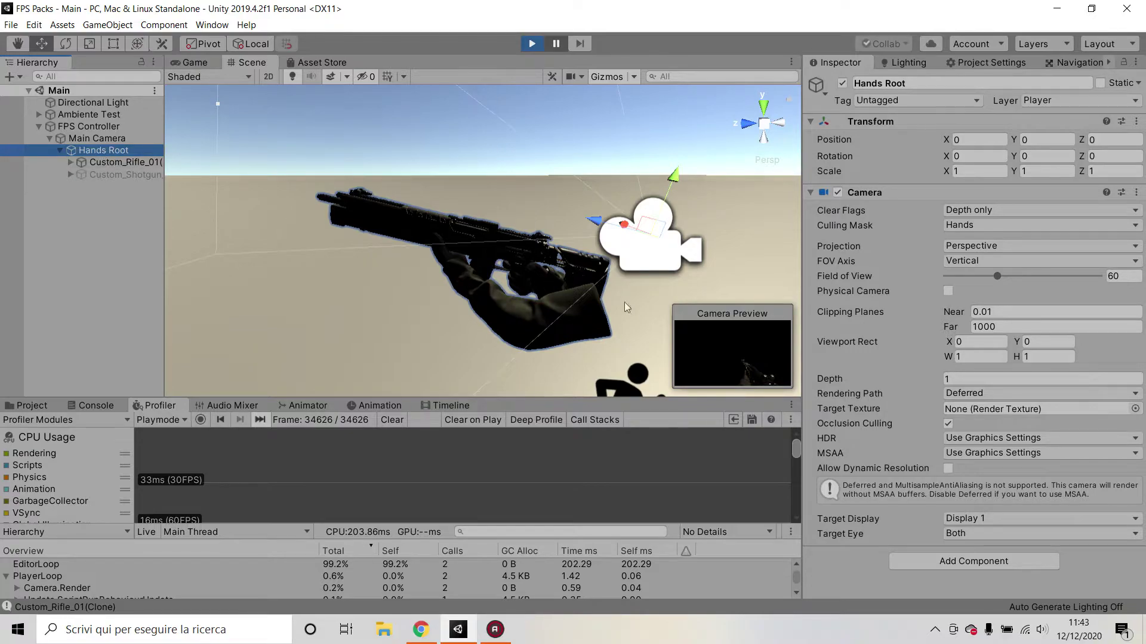
click(118, 139)
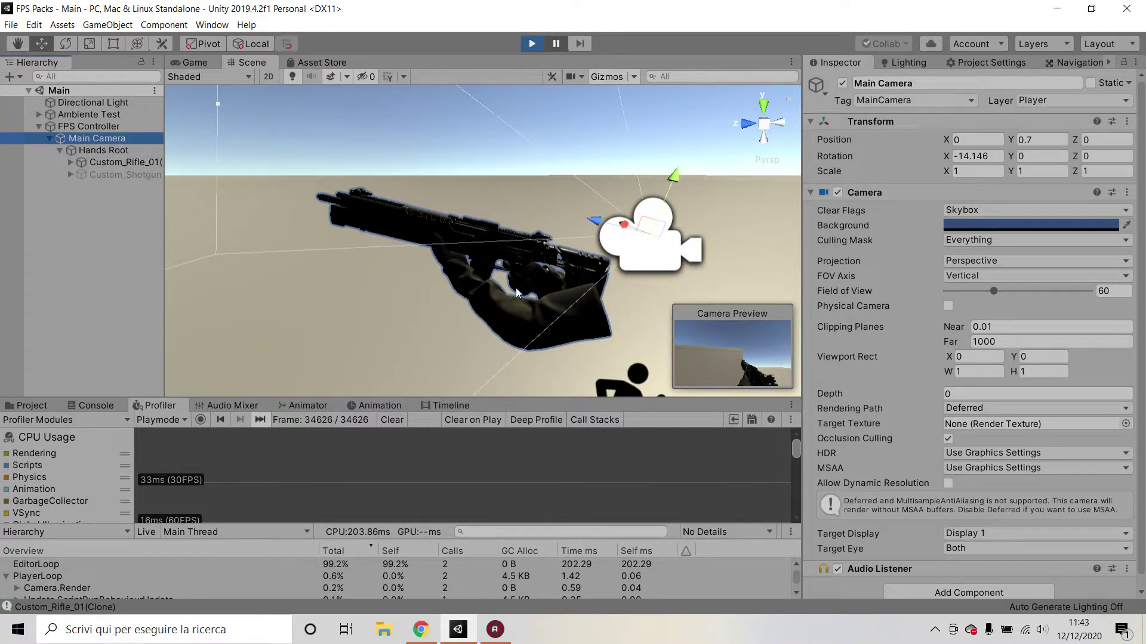
click(99, 151)
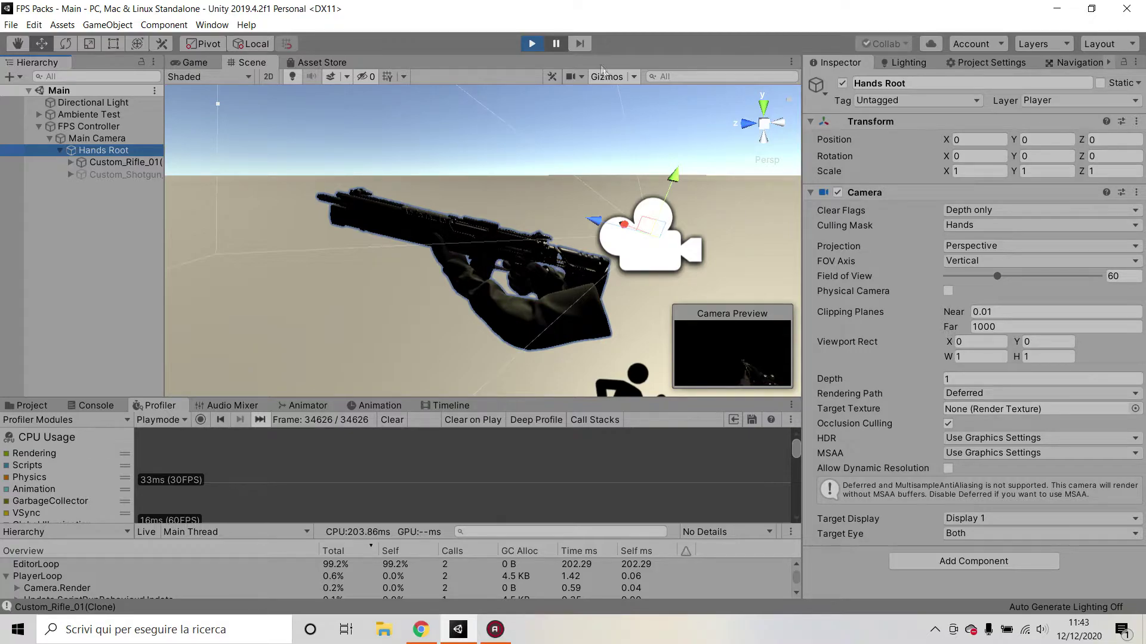
Resume the game, walk up to and around the wall to check rifle rendering and shadows with both cameras, and pause.
click(555, 43)
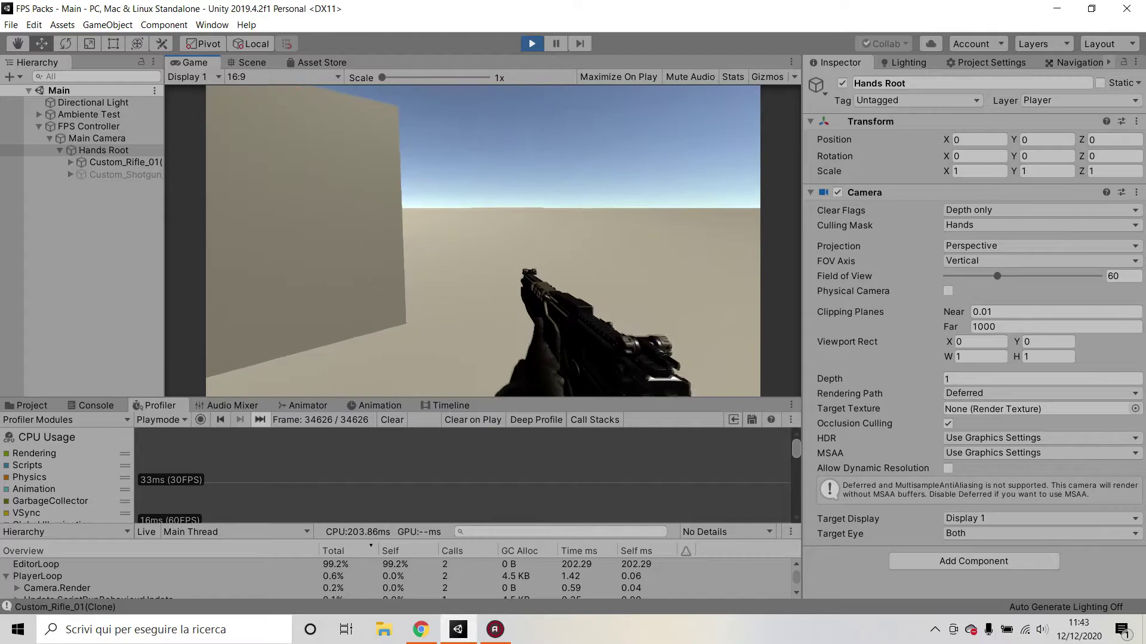
key(w)
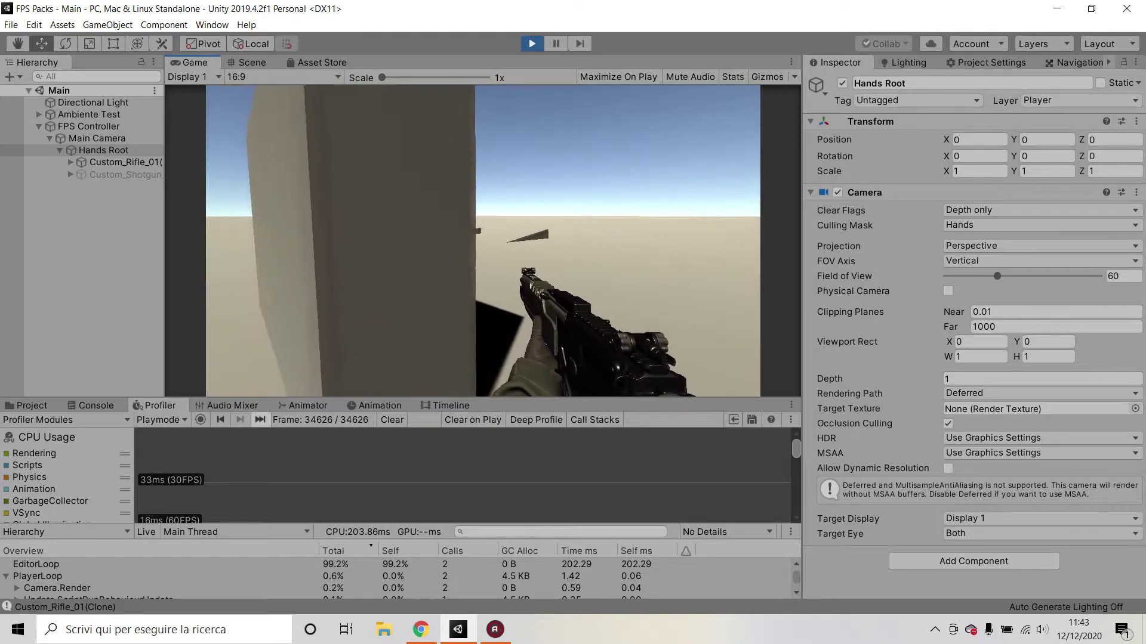
key(w)
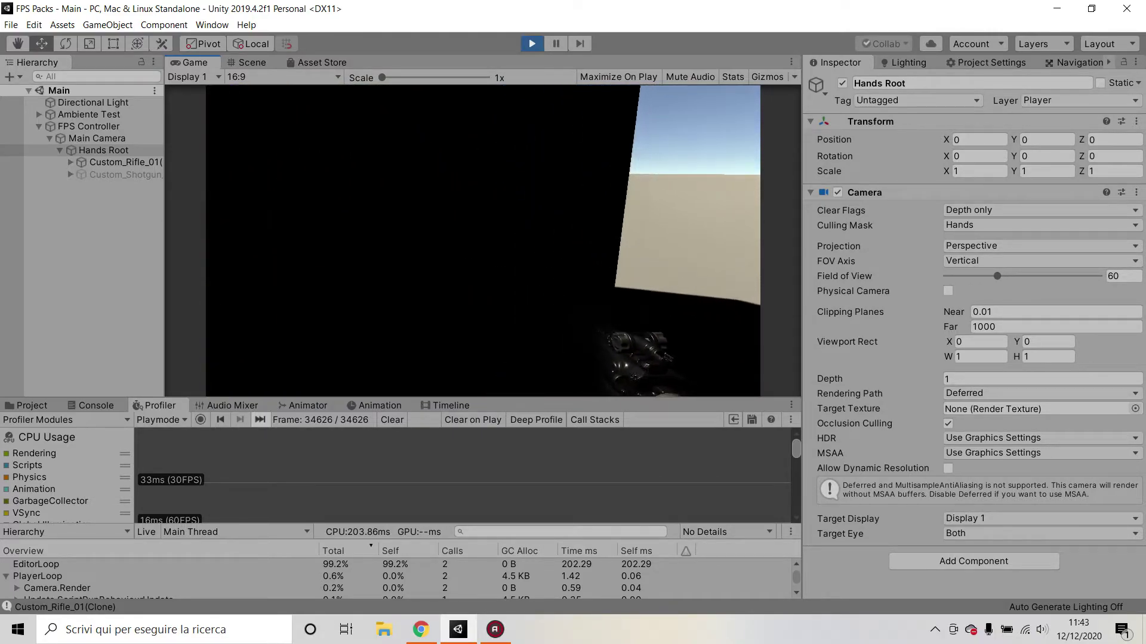
key(w)
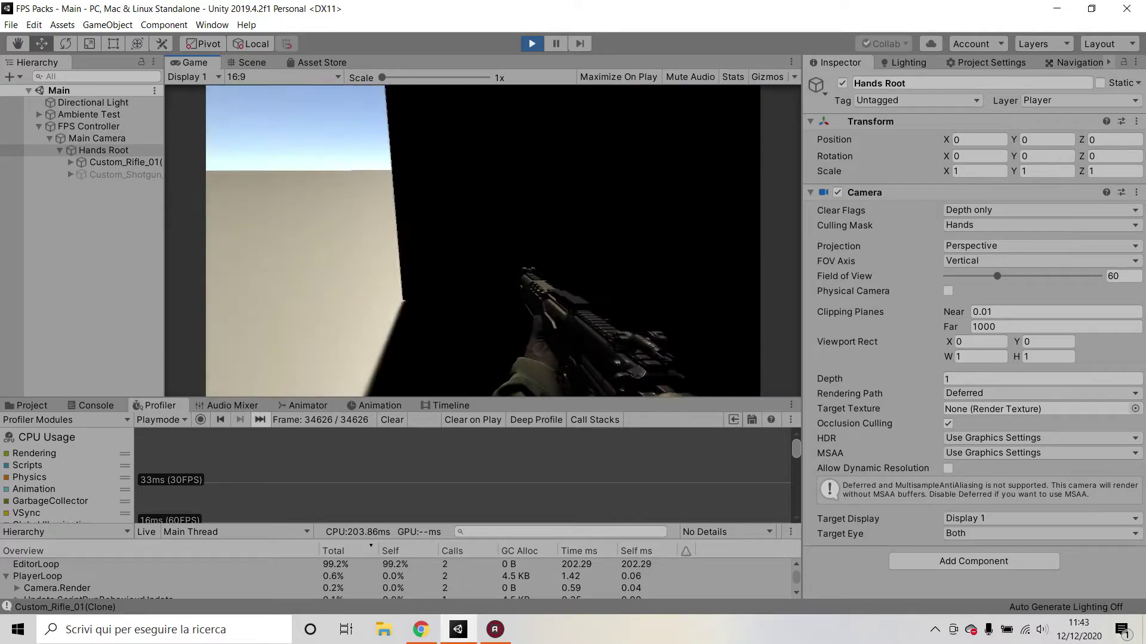
key(w)
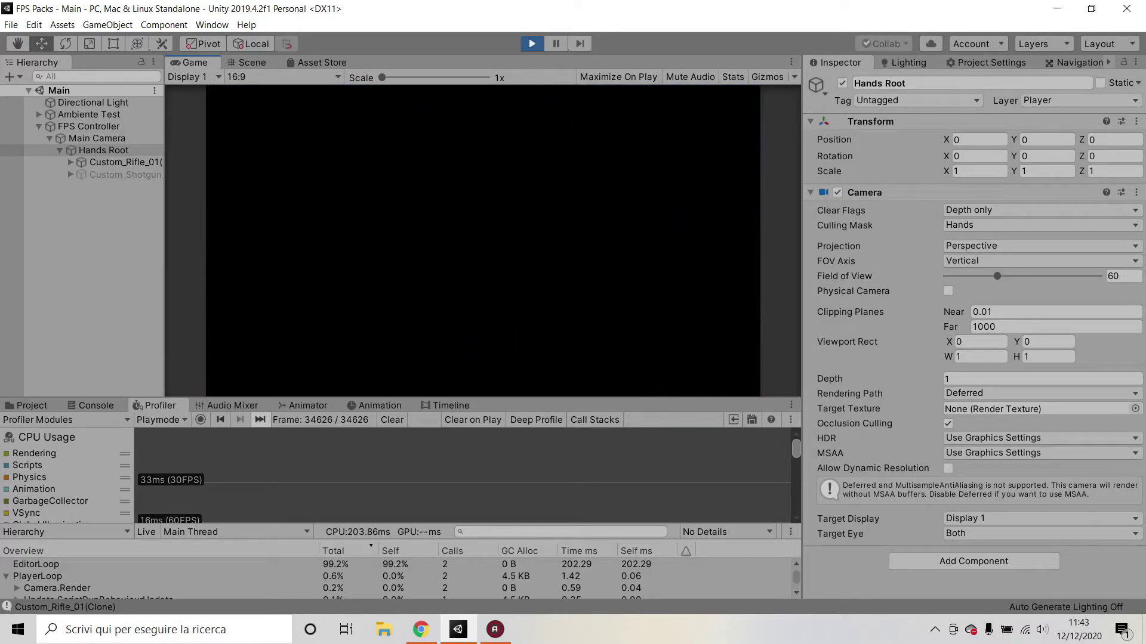
key(s)
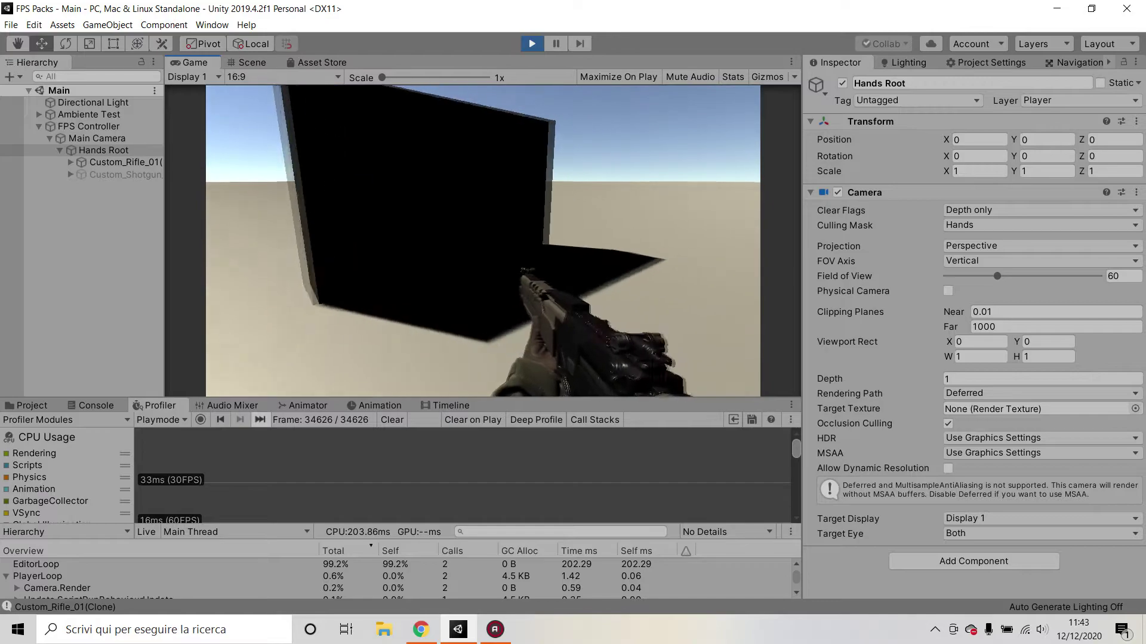
key(a)
key(s)
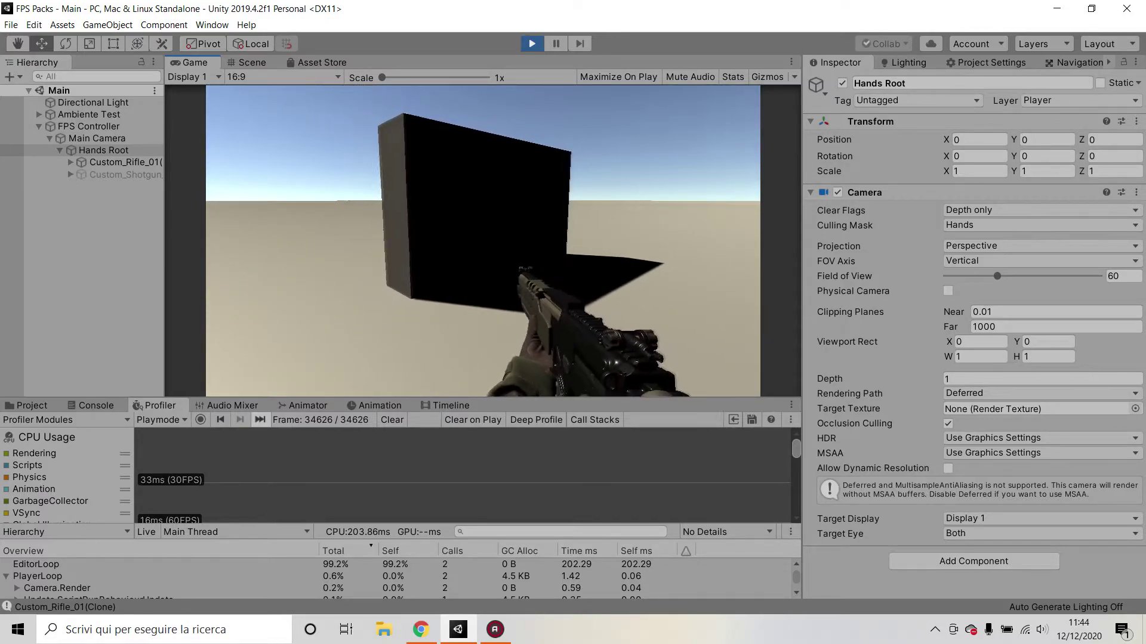
click(557, 43)
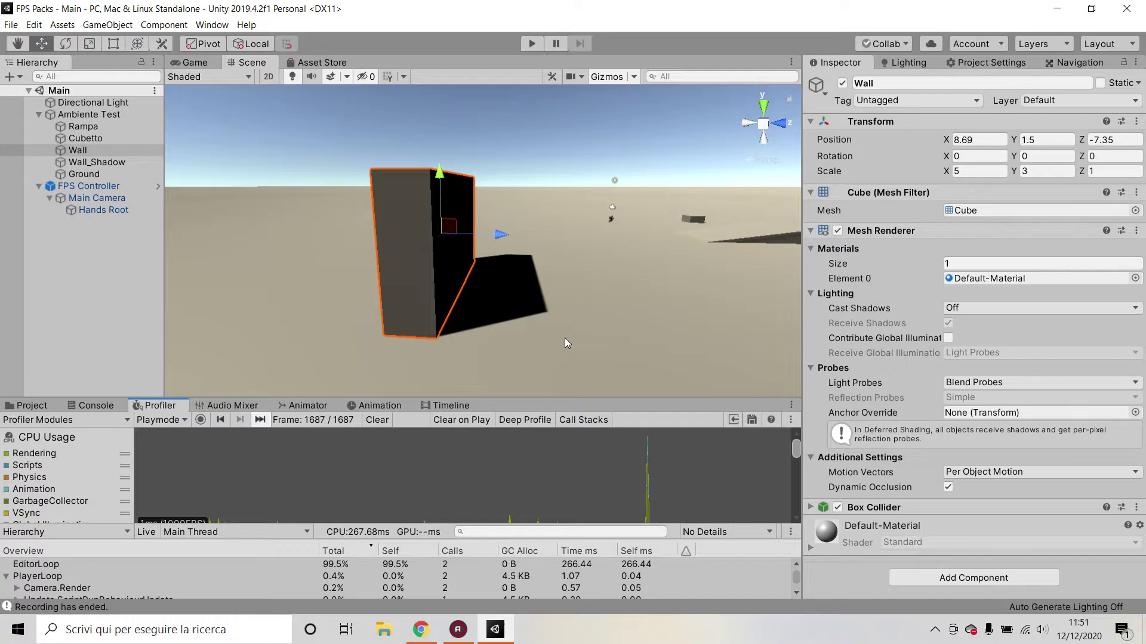
Examine the Cast Shadows settings of Wall and Wall_Shadow and the layer options of Wall_Shadow.
click(113, 150)
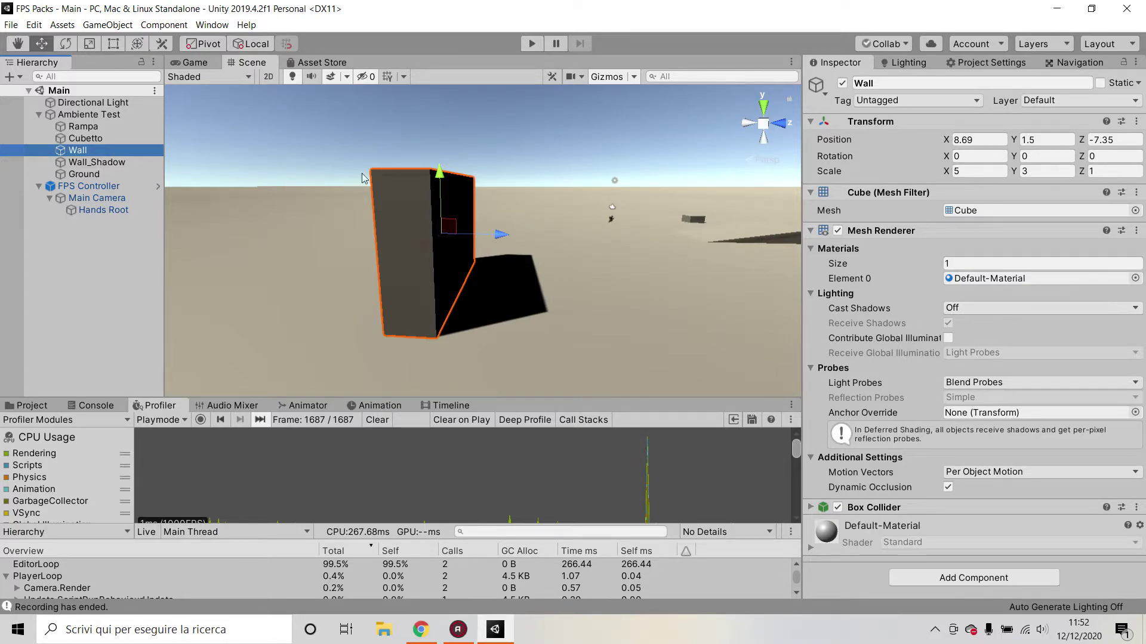
click(116, 163)
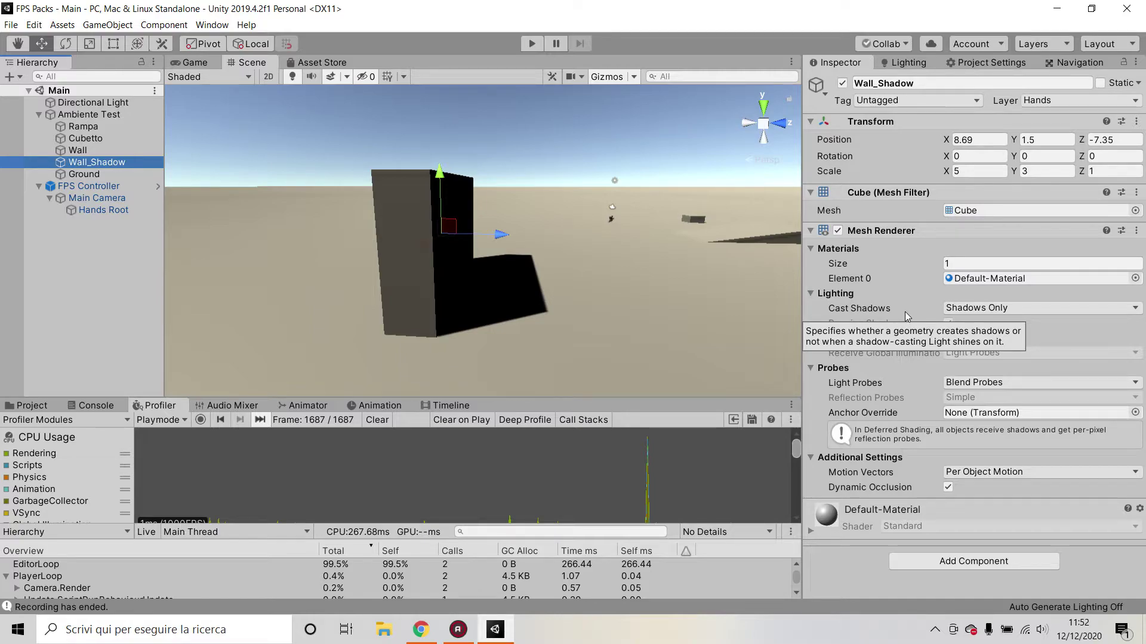
click(982, 309)
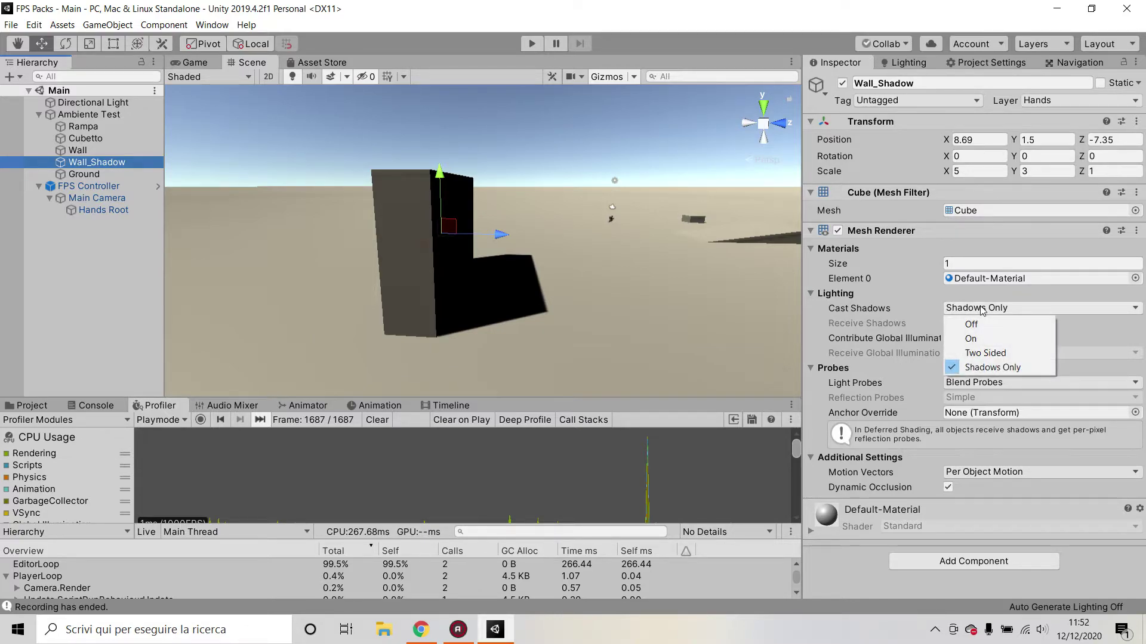
click(1000, 305)
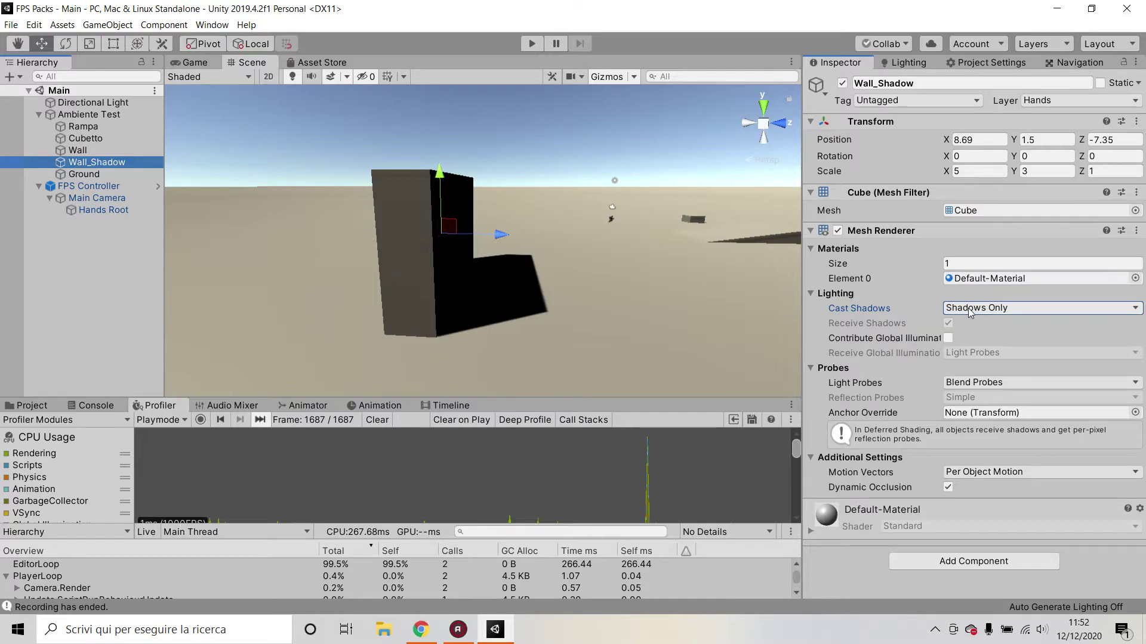
click(1056, 99)
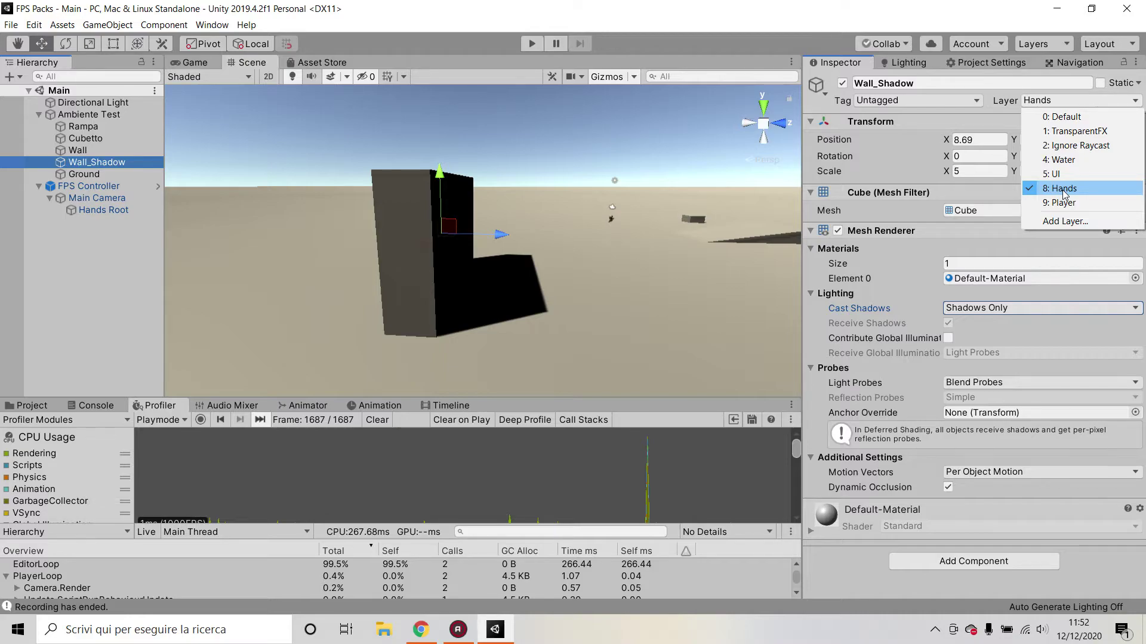
Check the Hands Root camera's culling mask against the layer and Cast Shadows setting of Wall.
click(128, 210)
click(109, 210)
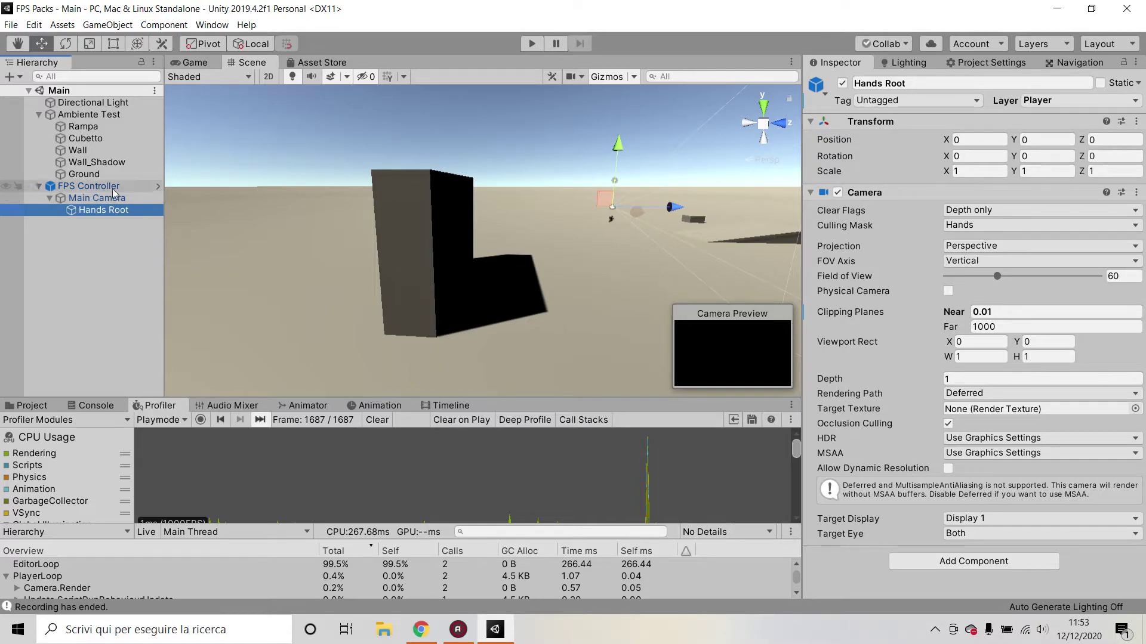
click(103, 151)
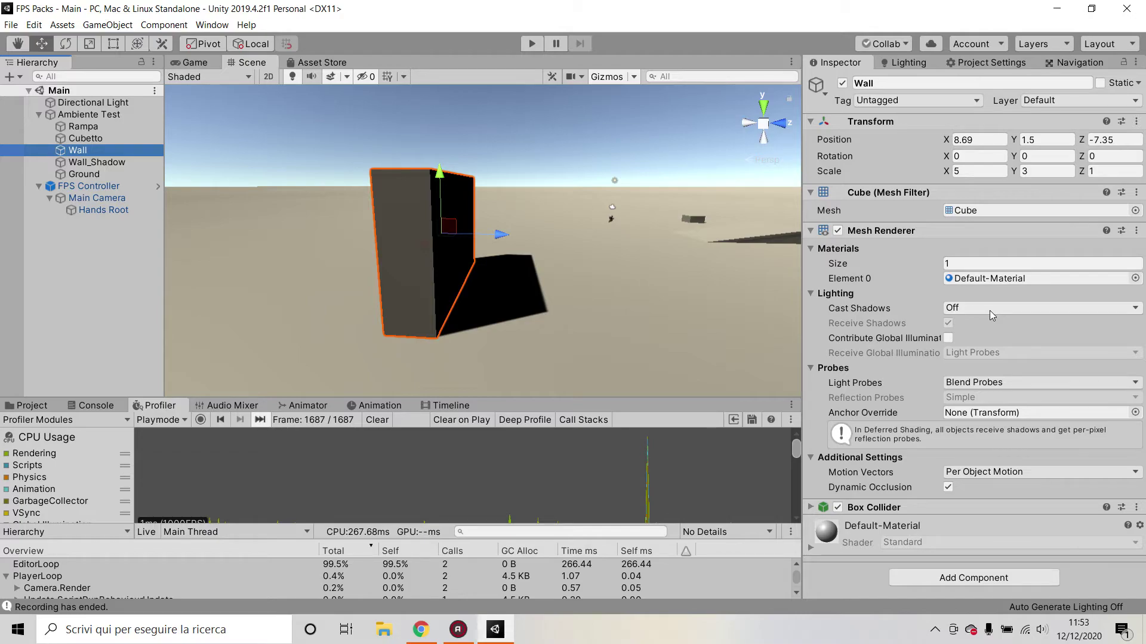
Deactivate the Wall_Shadow object.
click(116, 170)
click(842, 83)
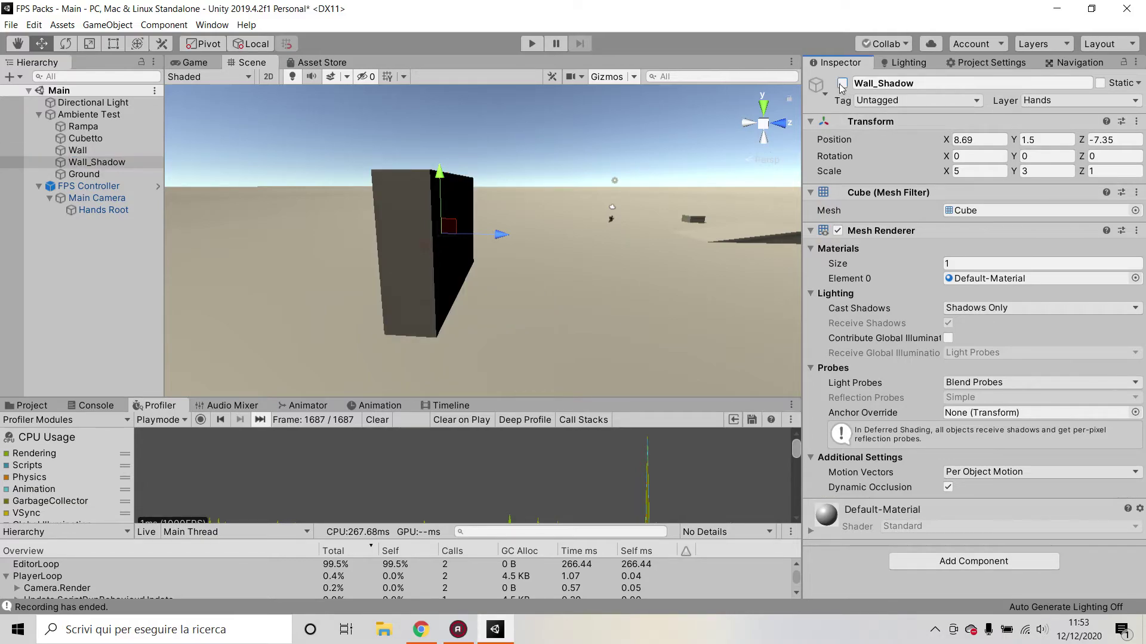
Assign Wall to the Hands layer and set its Cast Shadows to On.
click(108, 149)
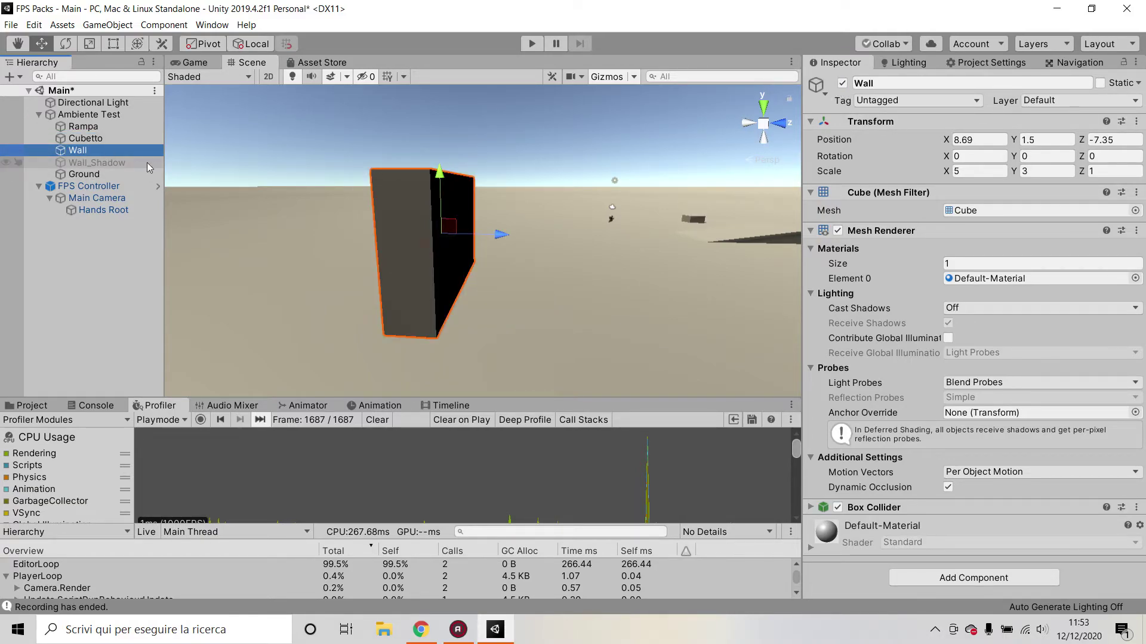
click(1071, 101)
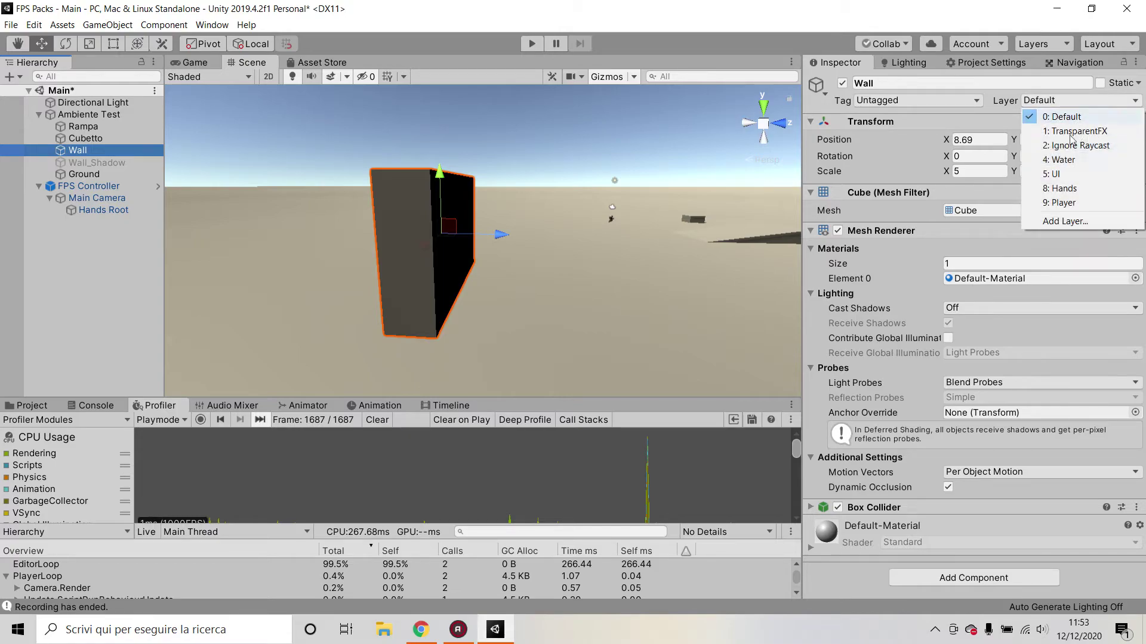
click(1071, 188)
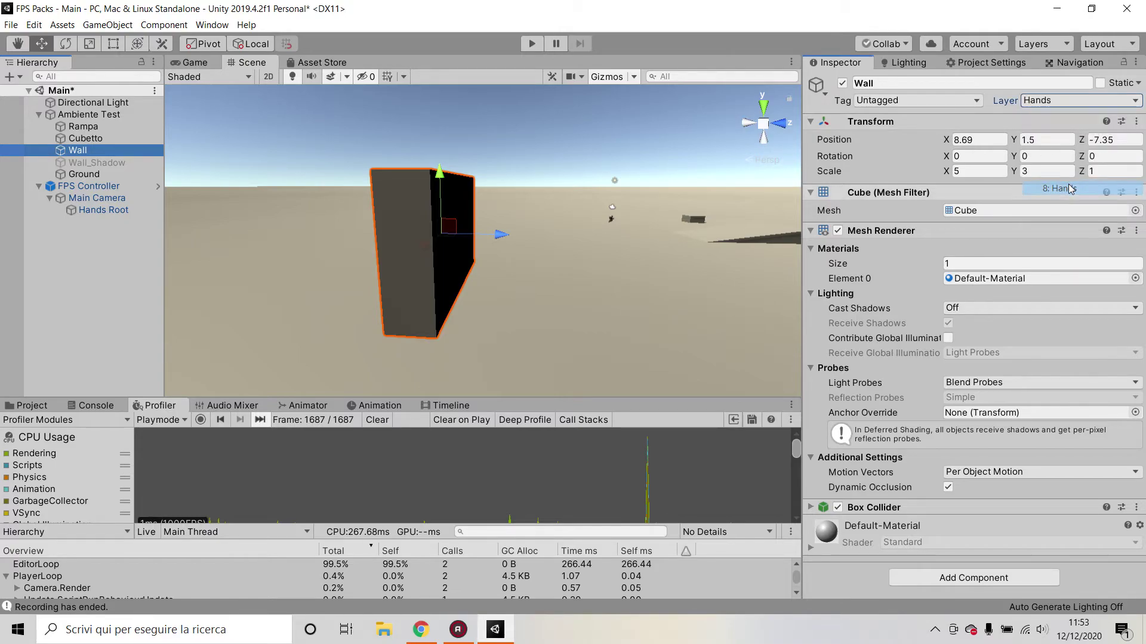
click(997, 308)
click(1000, 339)
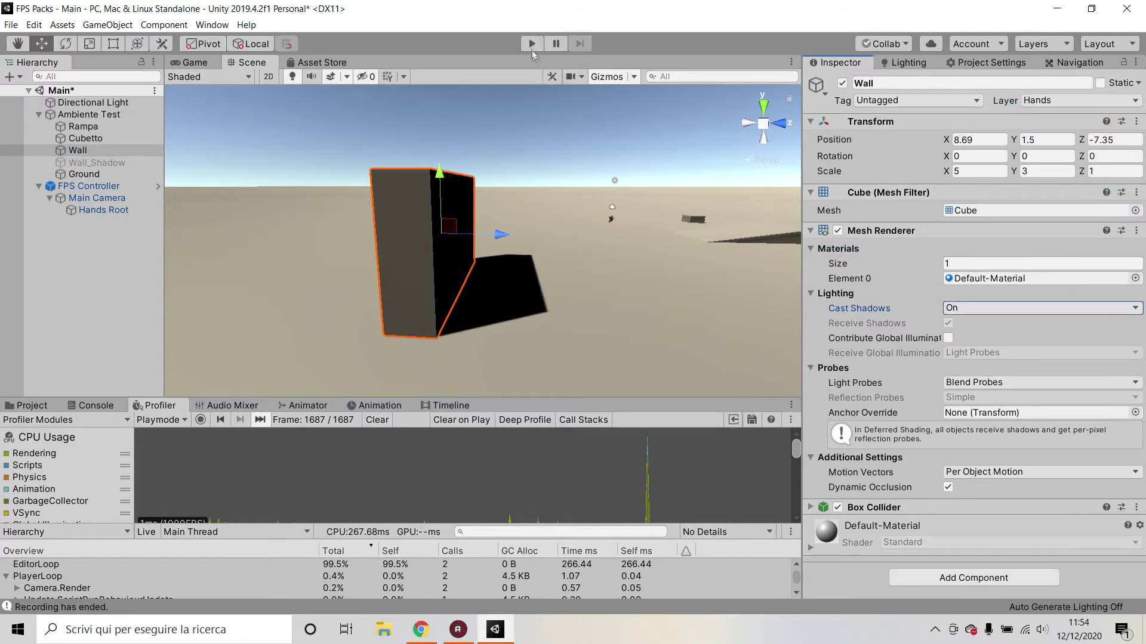
Play the scene, walk around Wall to check rifle clipping and shadows with the wall on the Hands layer, and stop.
click(533, 44)
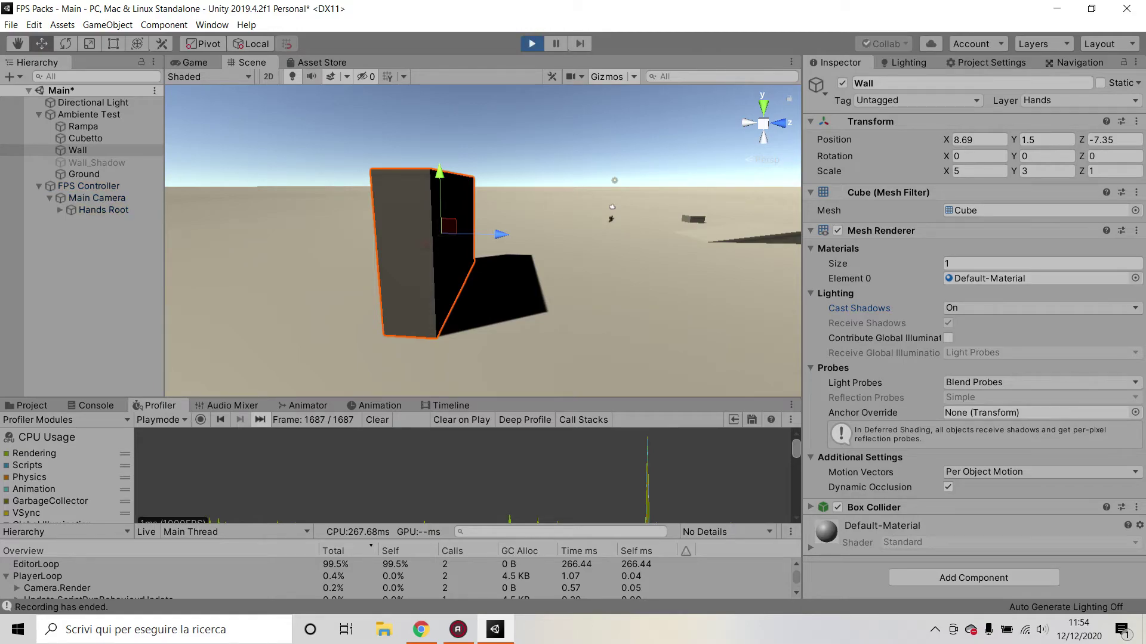
key(w)
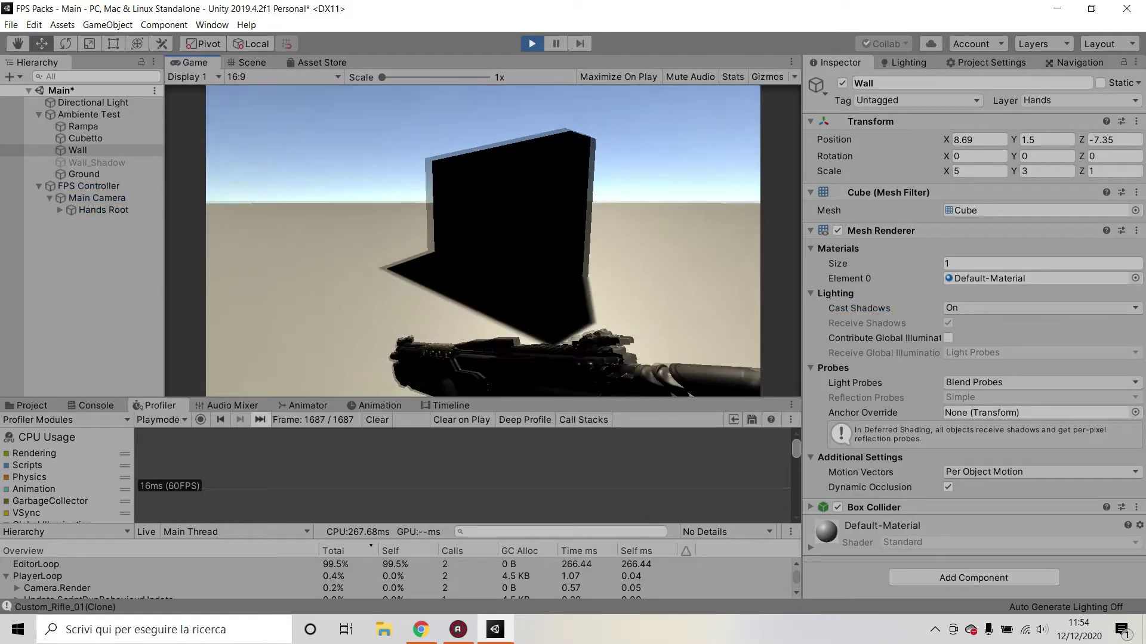
key(w)
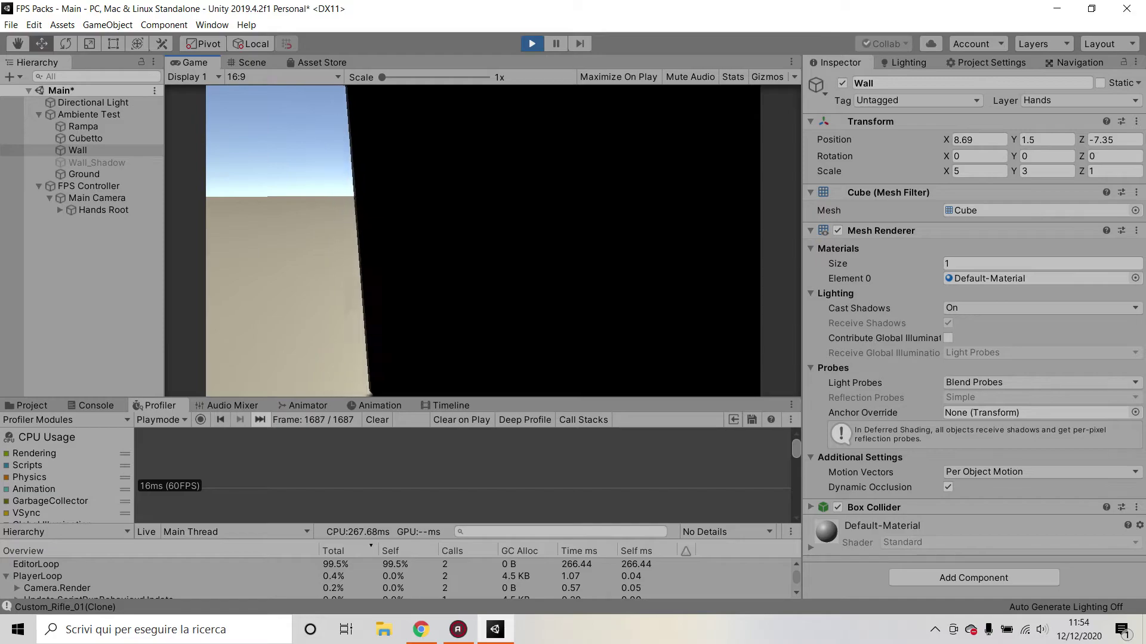
key(w)
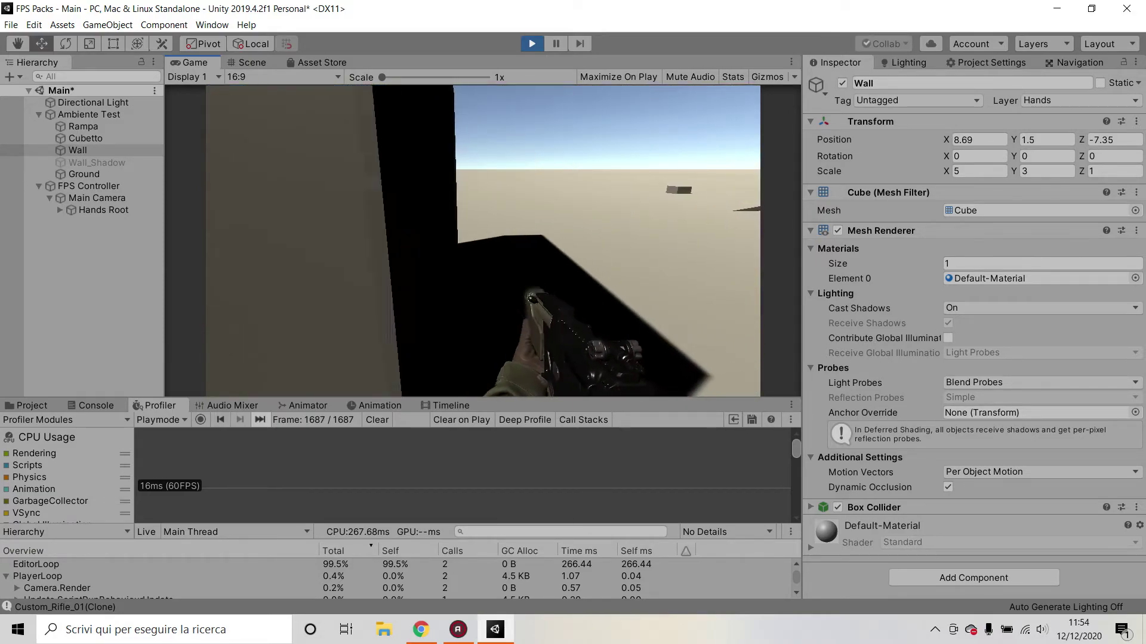
key(w)
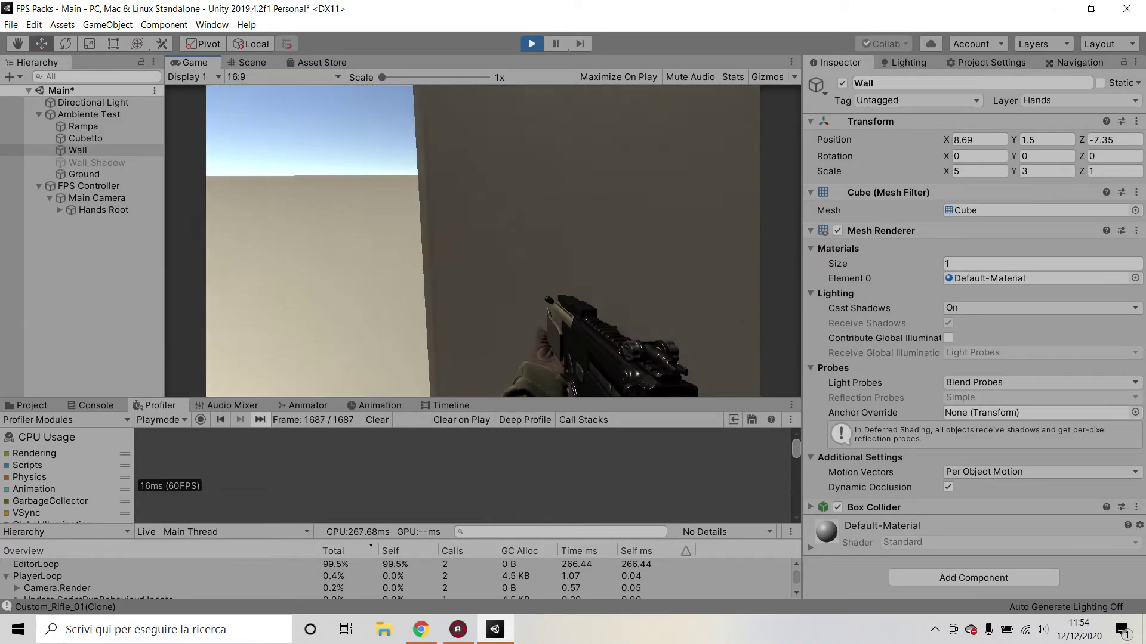
key(d)
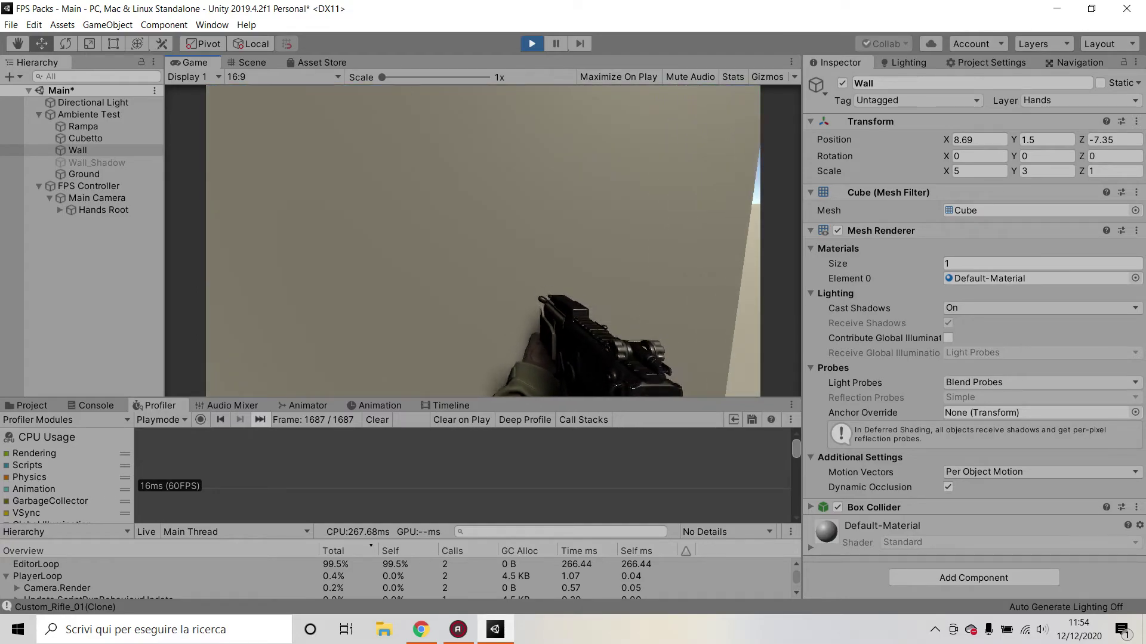
key(d)
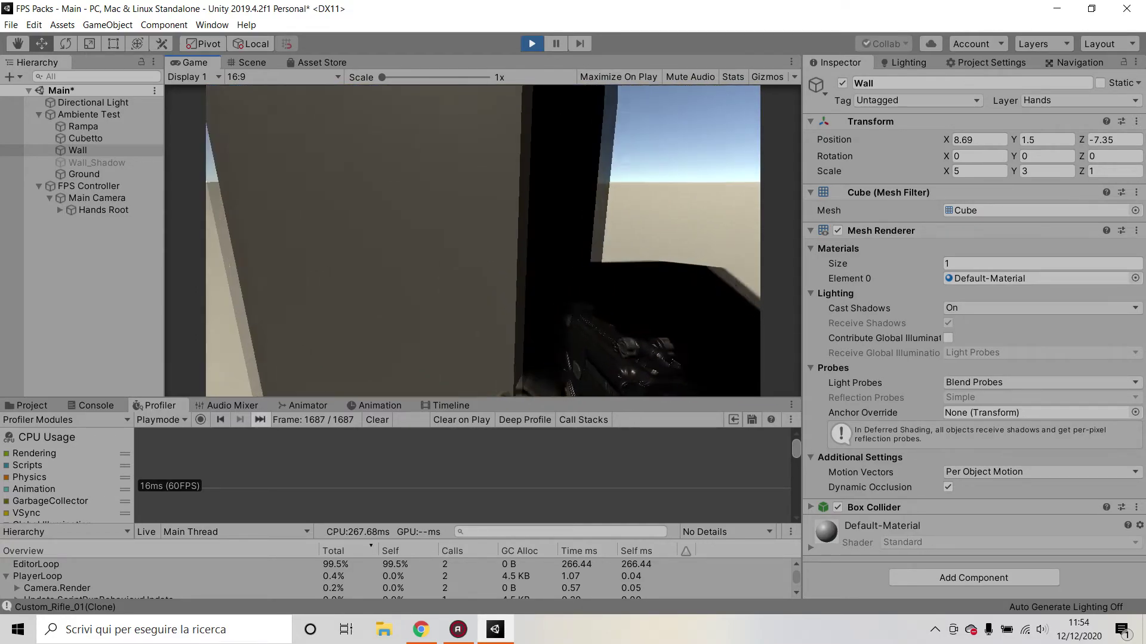
key(d)
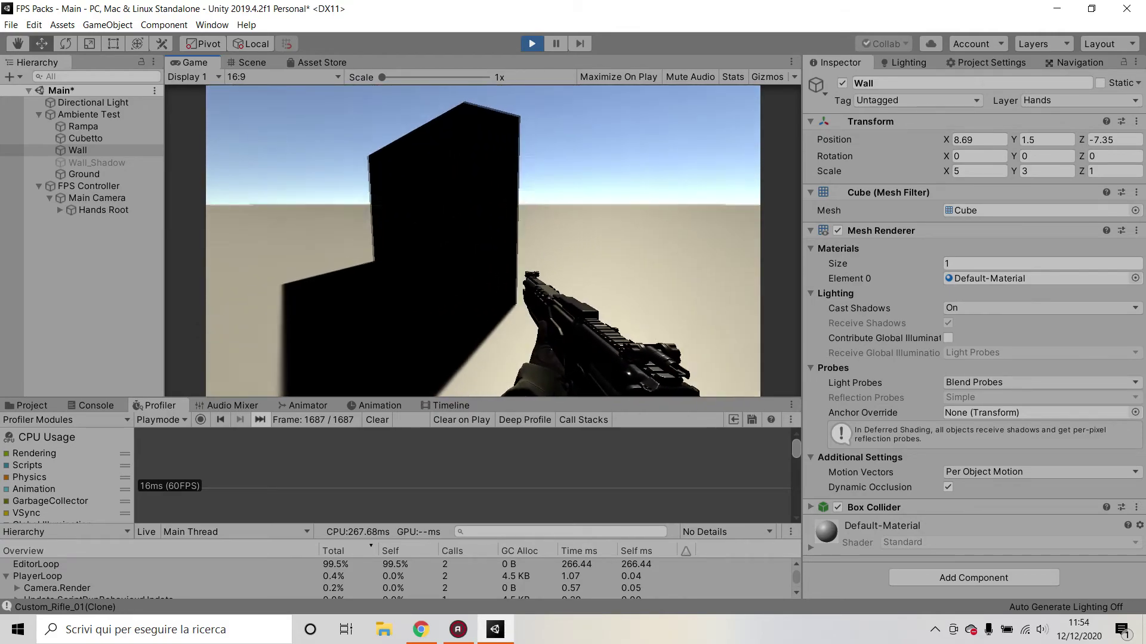
click(532, 43)
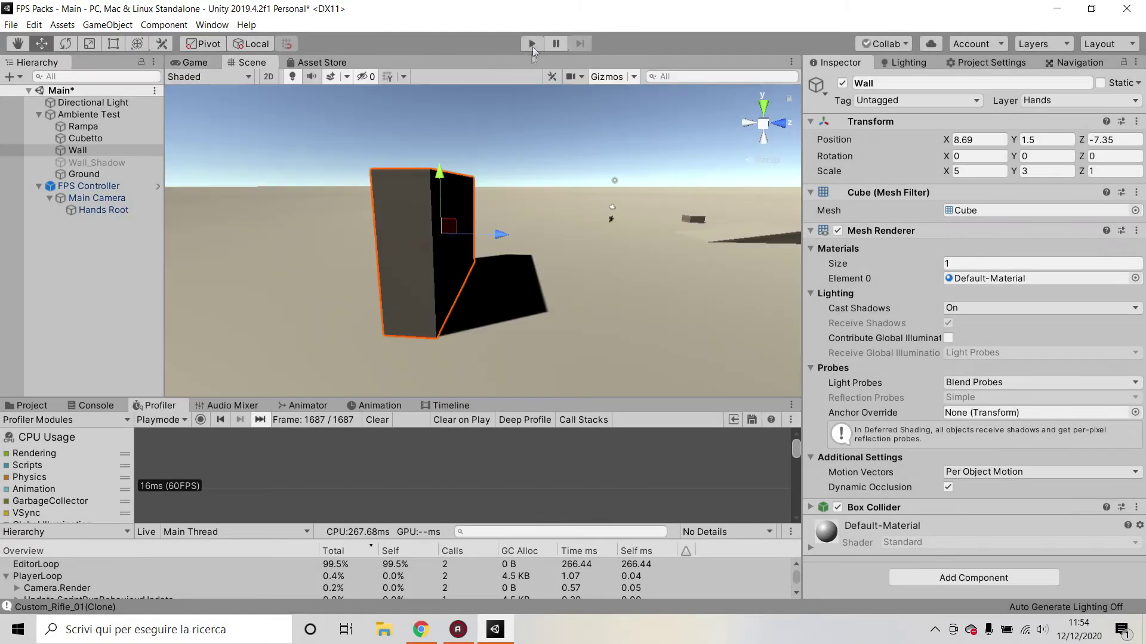
Set Wall's Cast Shadows to Off and reactivate the Wall_Shadow object.
click(104, 151)
click(1043, 310)
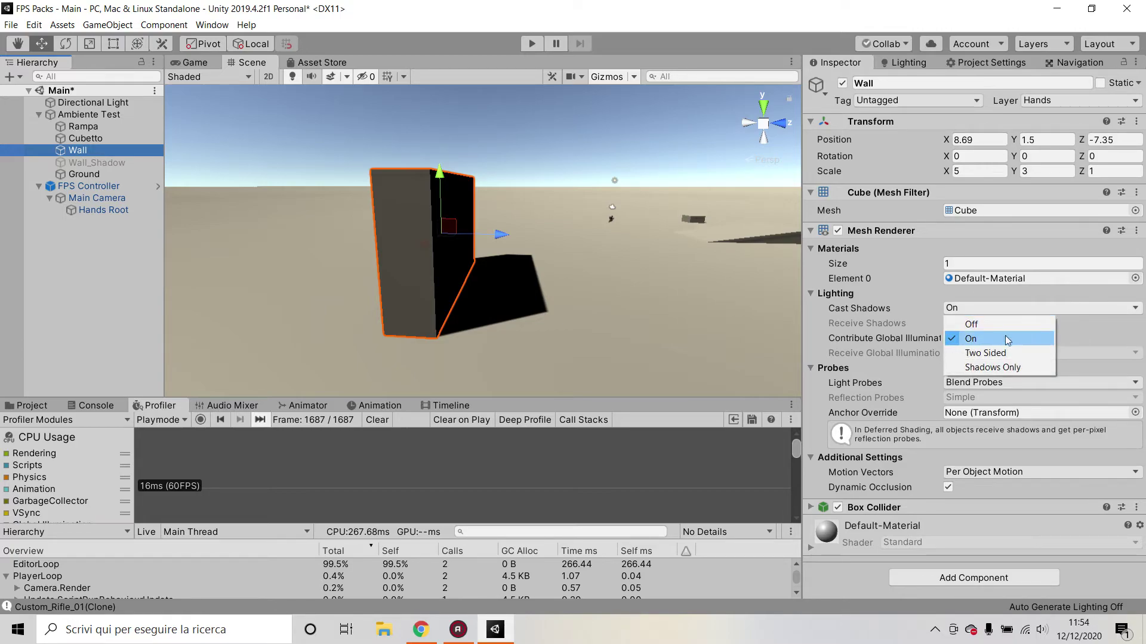
click(1030, 320)
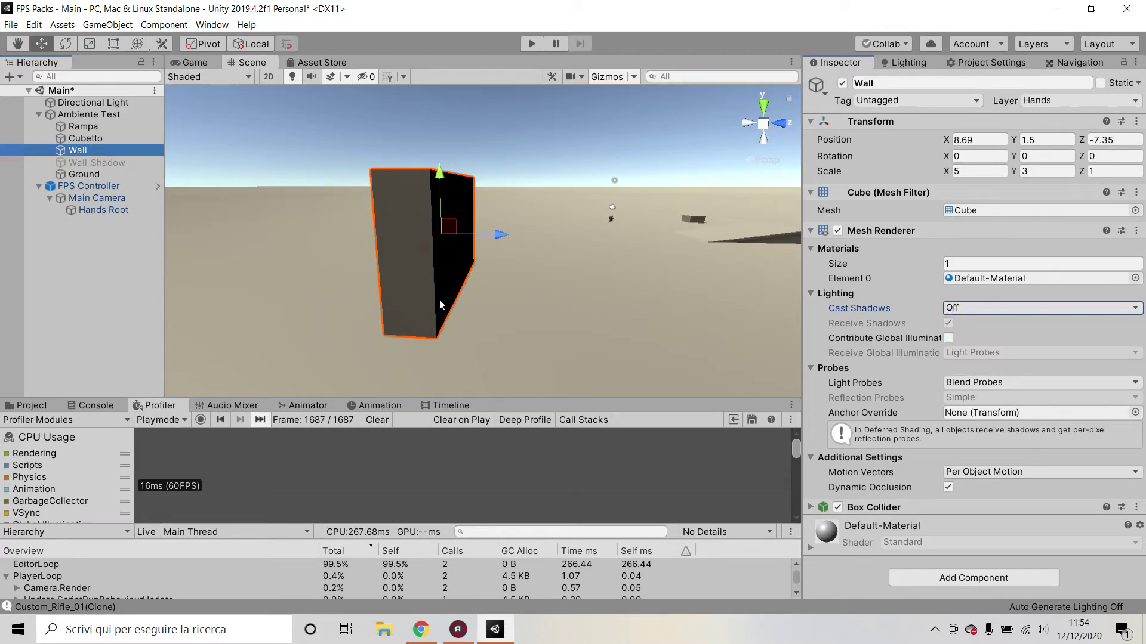
click(132, 165)
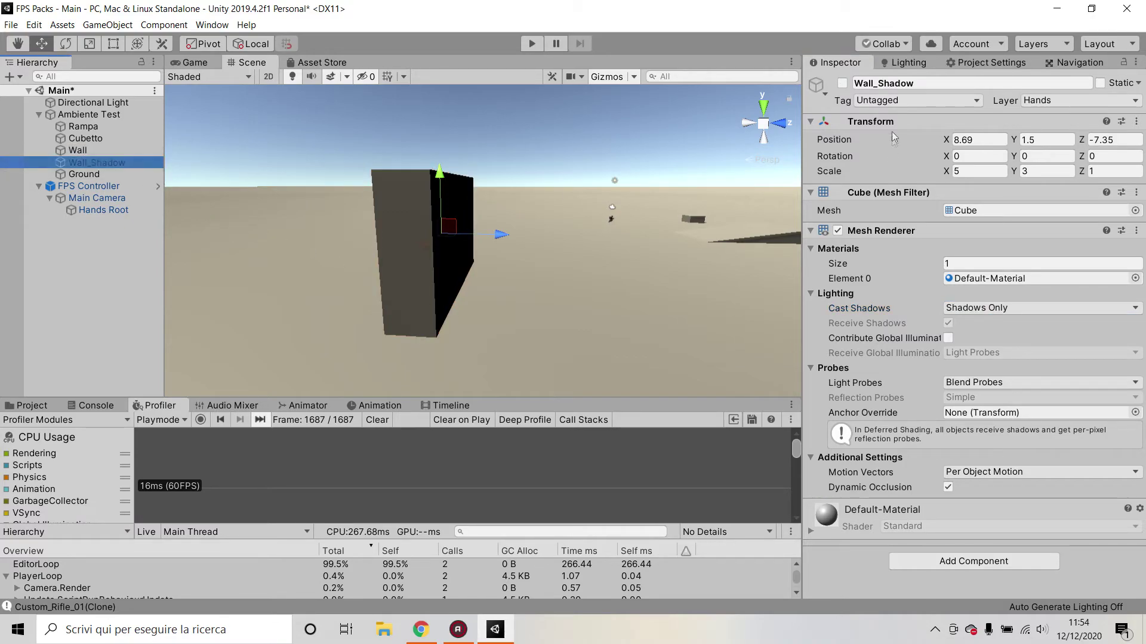
click(842, 83)
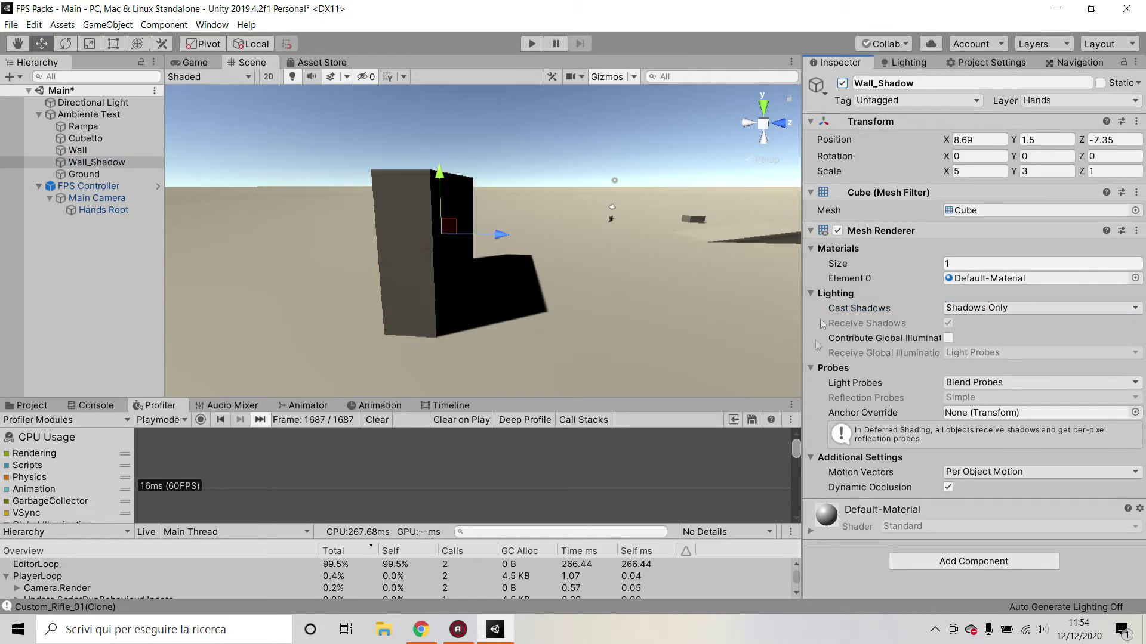
Play the scene, walk up to and around Wall to check rifle clipping and shadows with Wall_Shadow active, and stop.
click(532, 43)
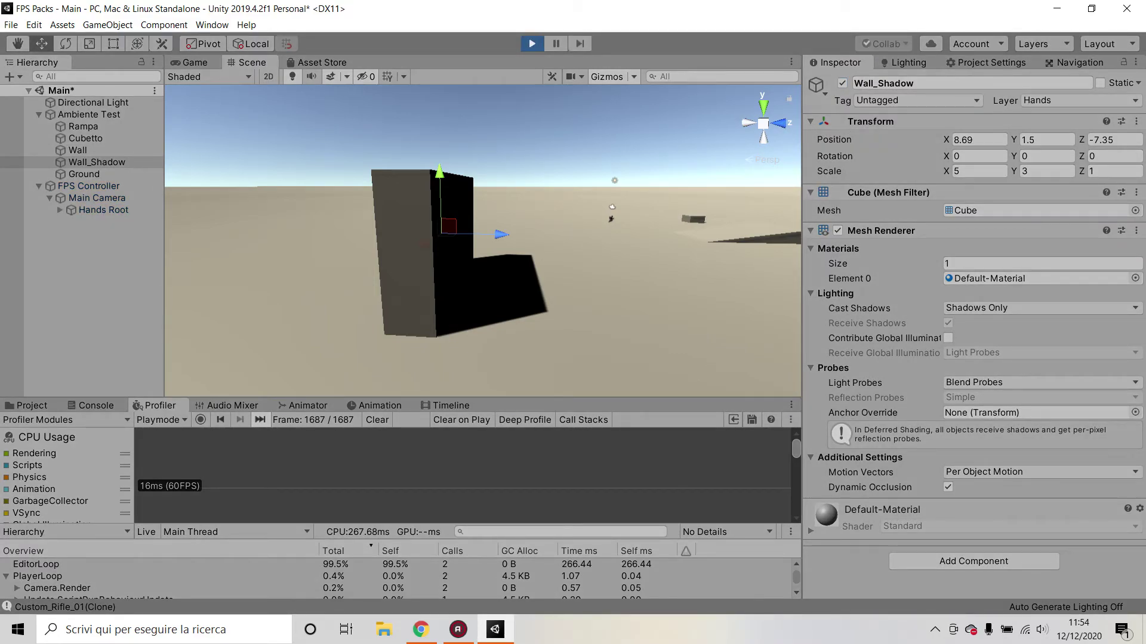
key(w)
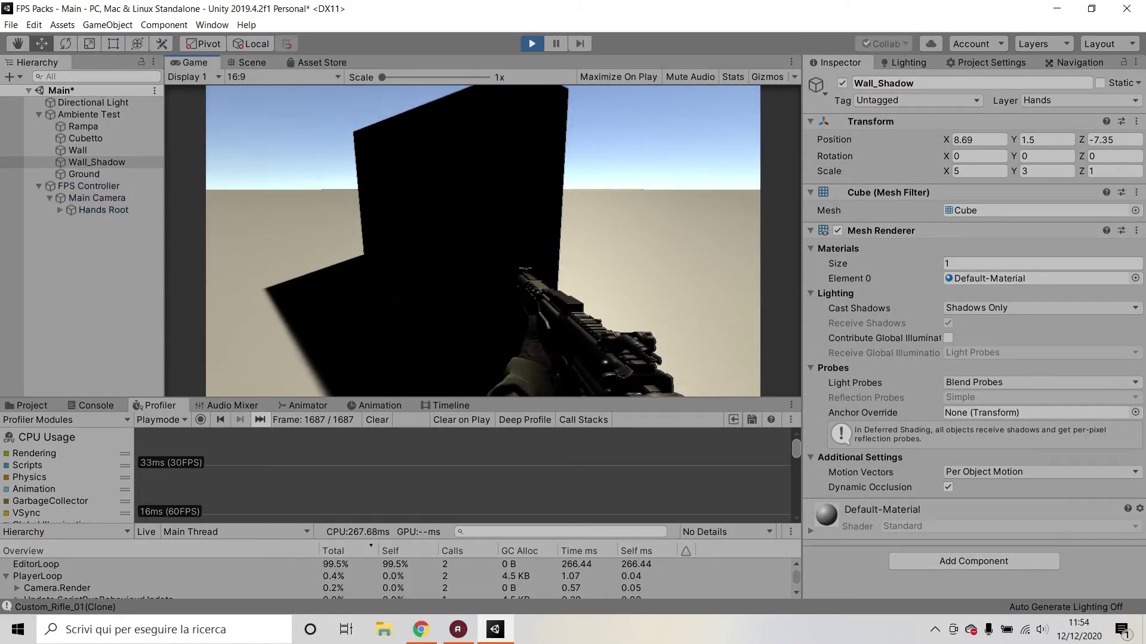
key(w)
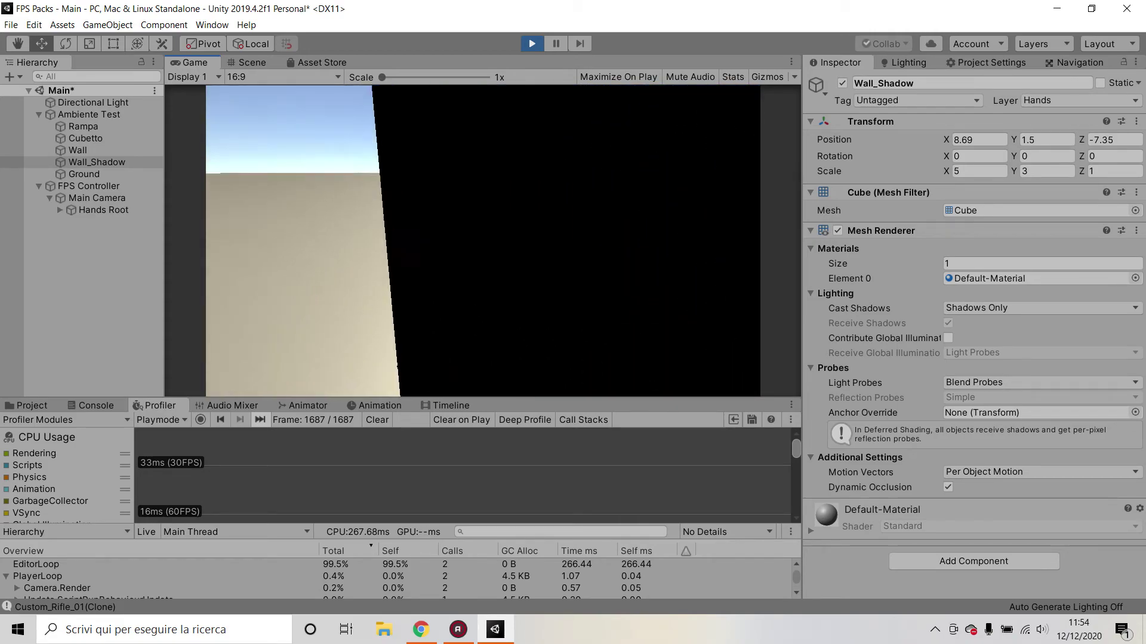
key(s)
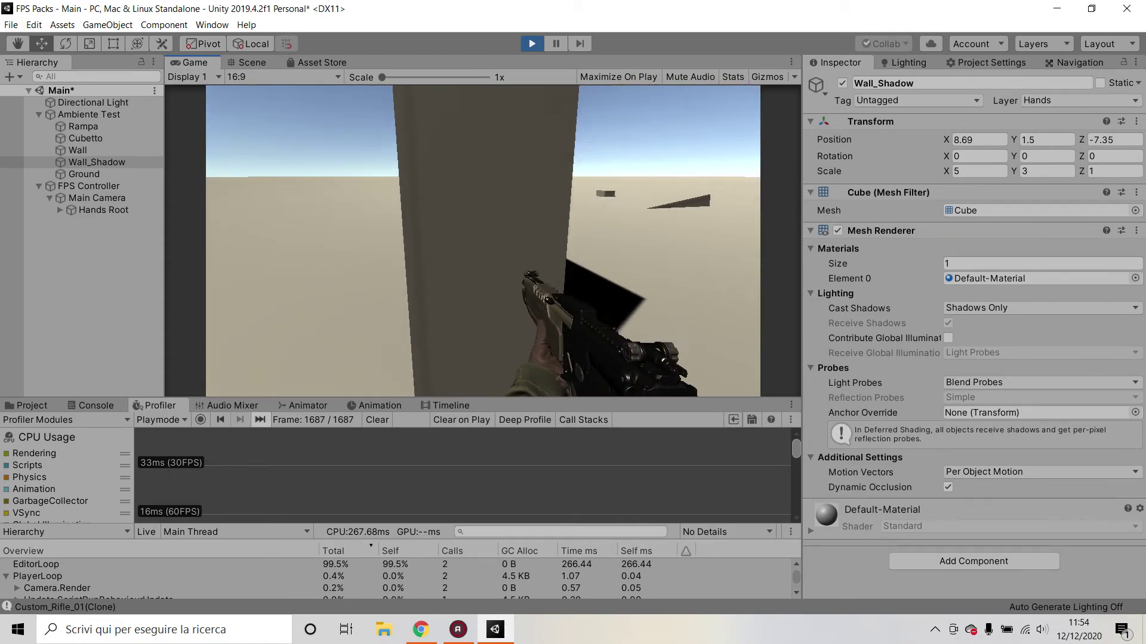
key(w)
key(s)
key(w)
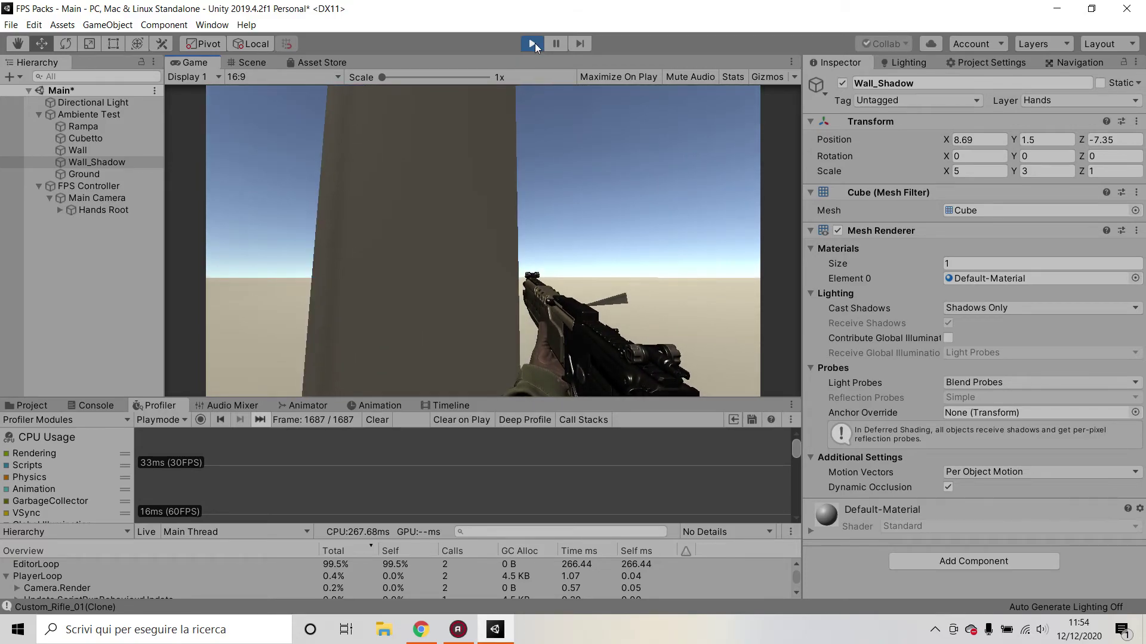
click(533, 43)
Move Wall back to the Default layer and save the scene.
click(91, 163)
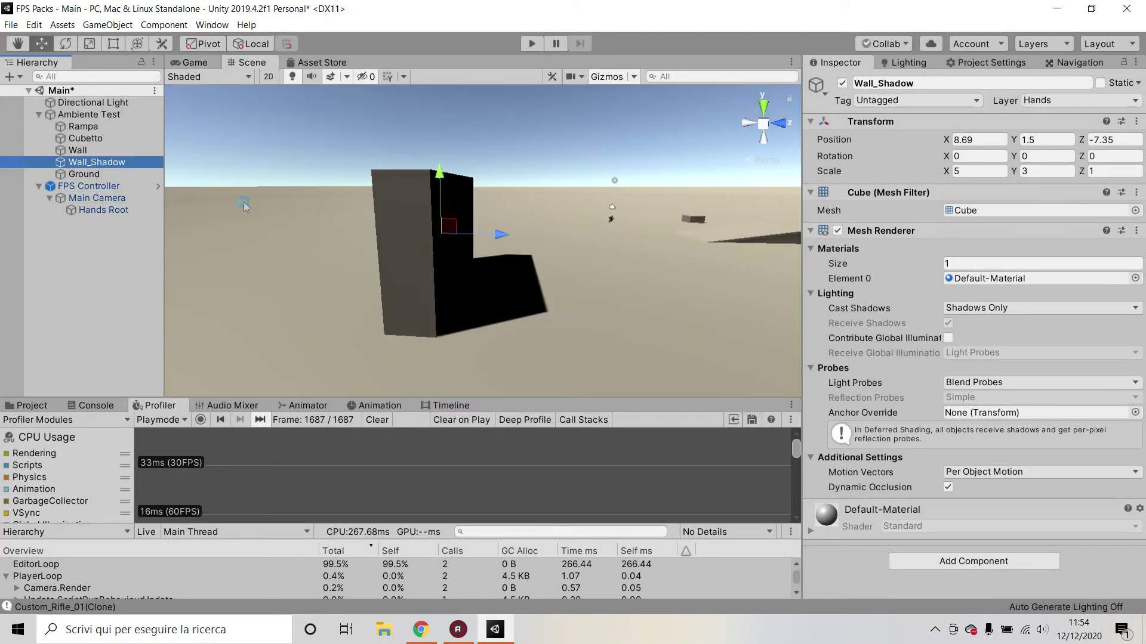
click(114, 163)
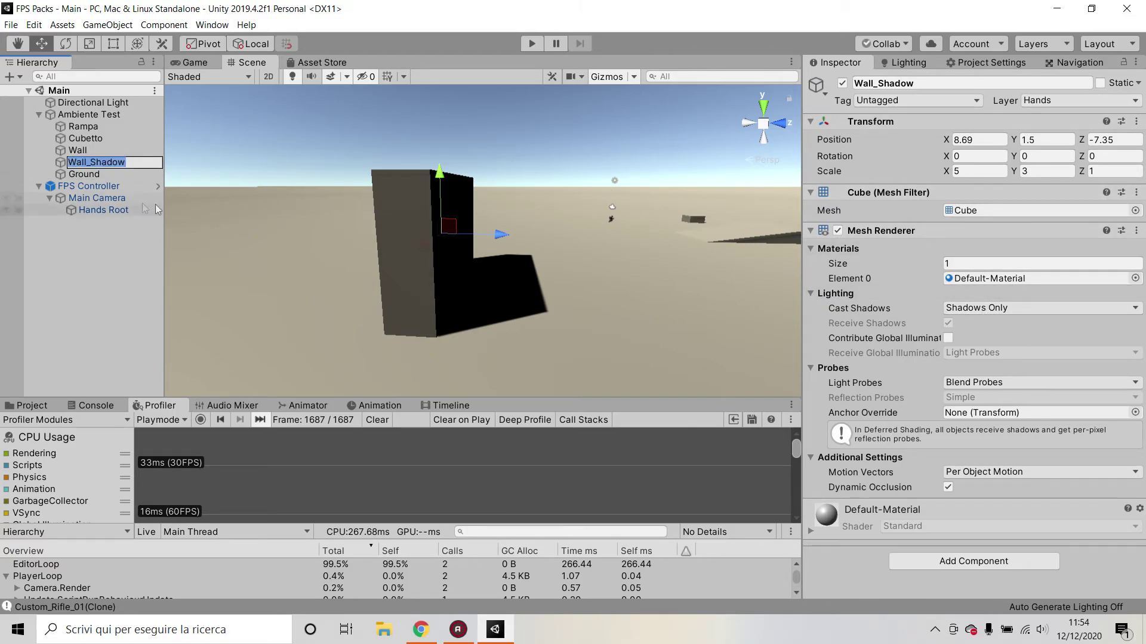
click(105, 152)
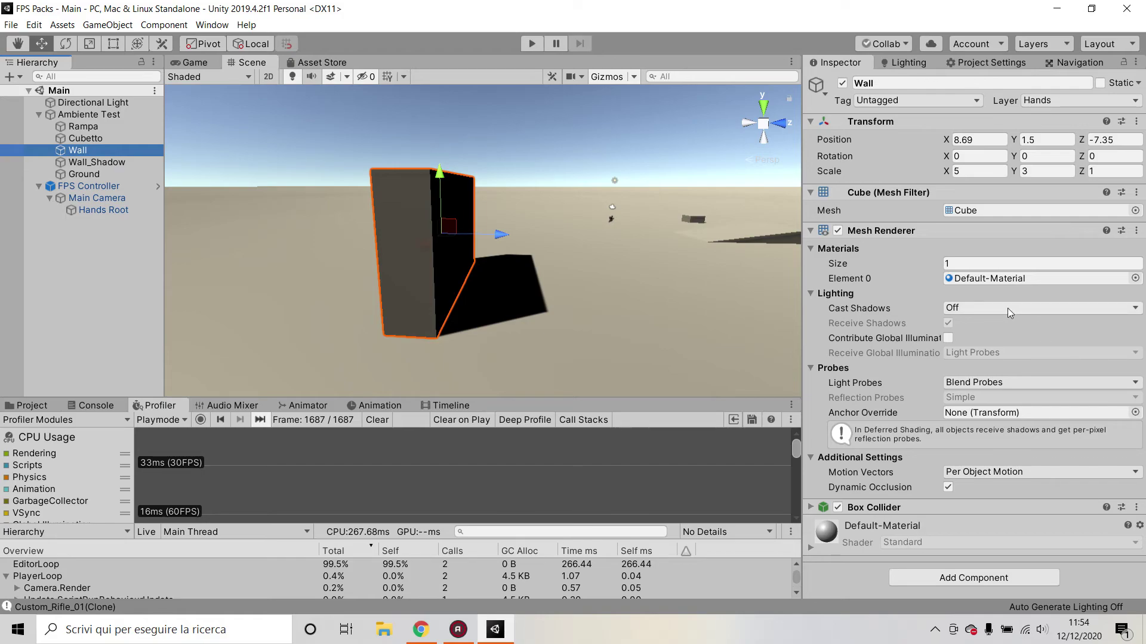
click(1050, 101)
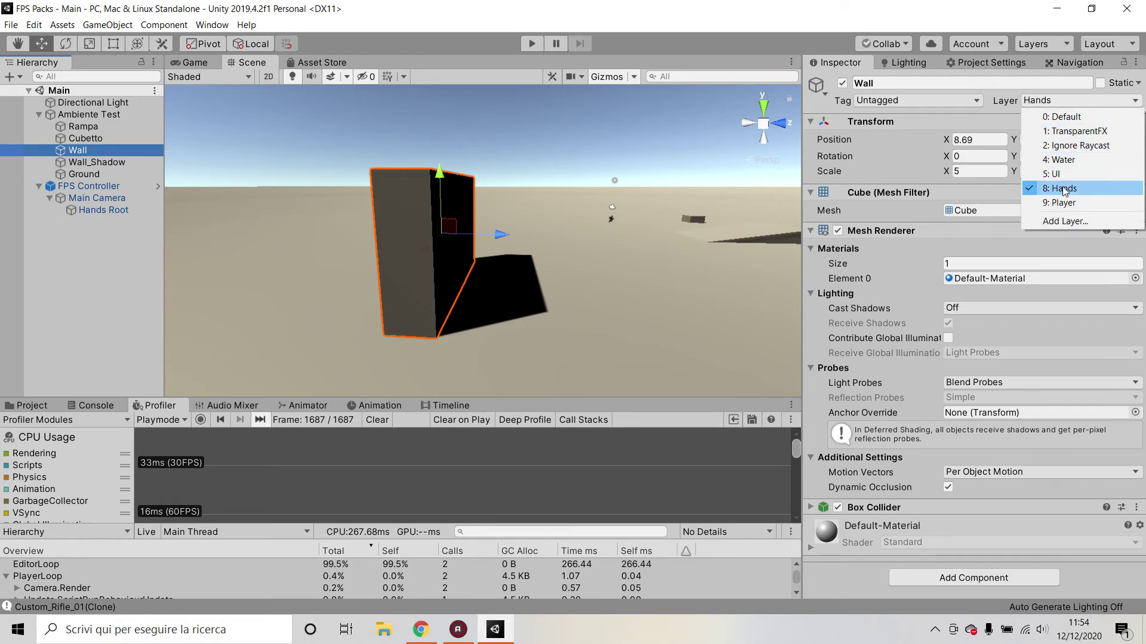
click(1065, 117)
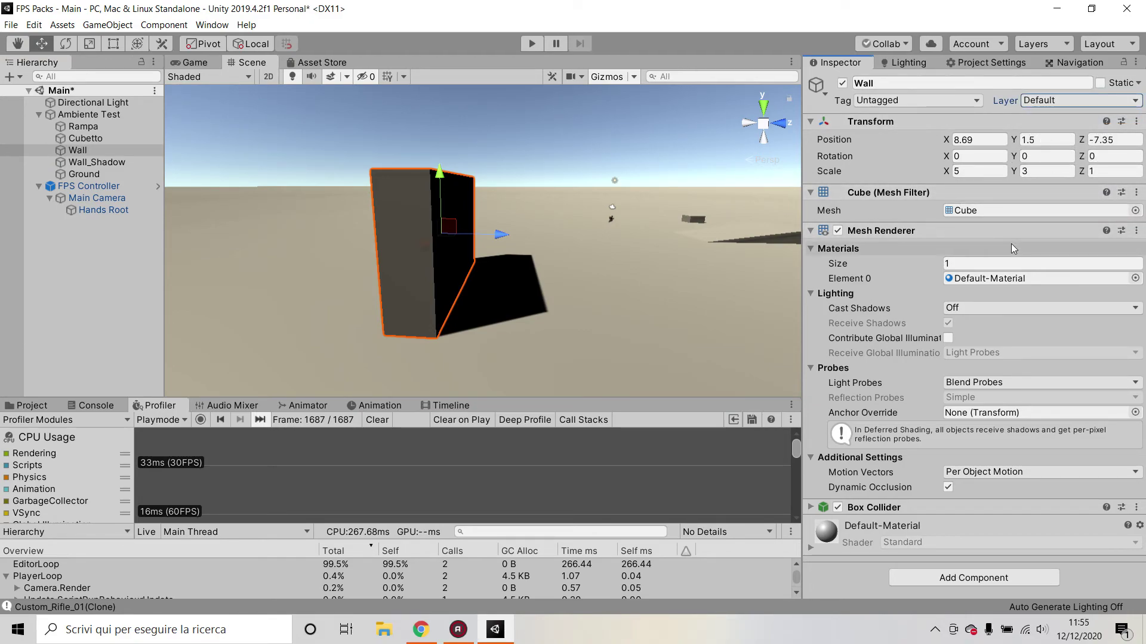
key(ctrl+s)
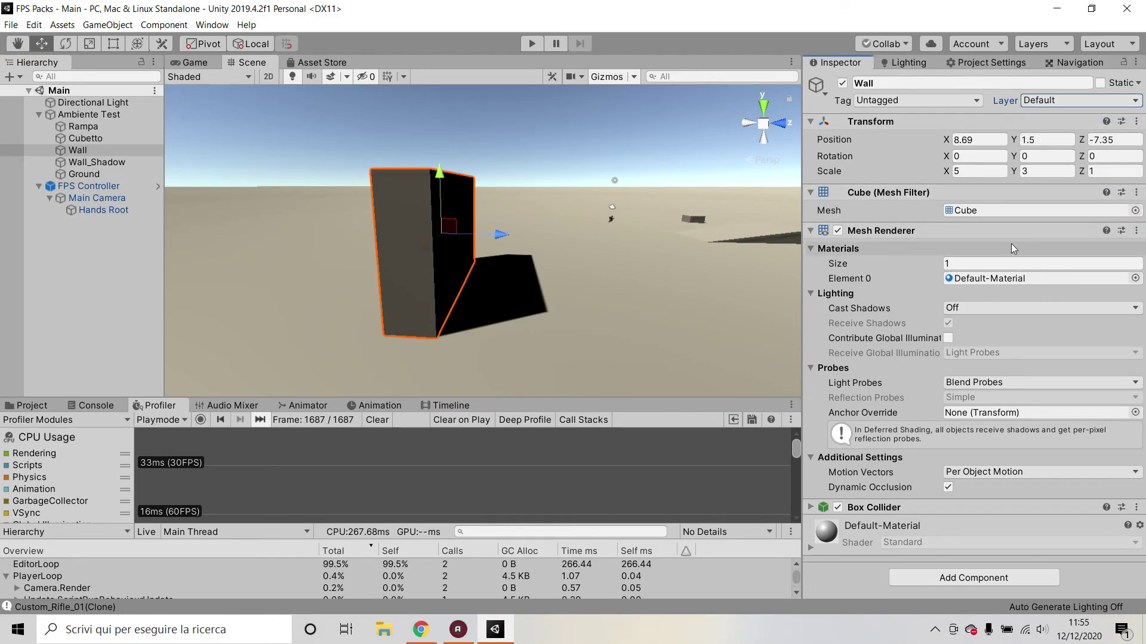
Play the scene and walk against the sides of Wall to check rifle clipping and shadows with the wall on the Default layer.
click(531, 43)
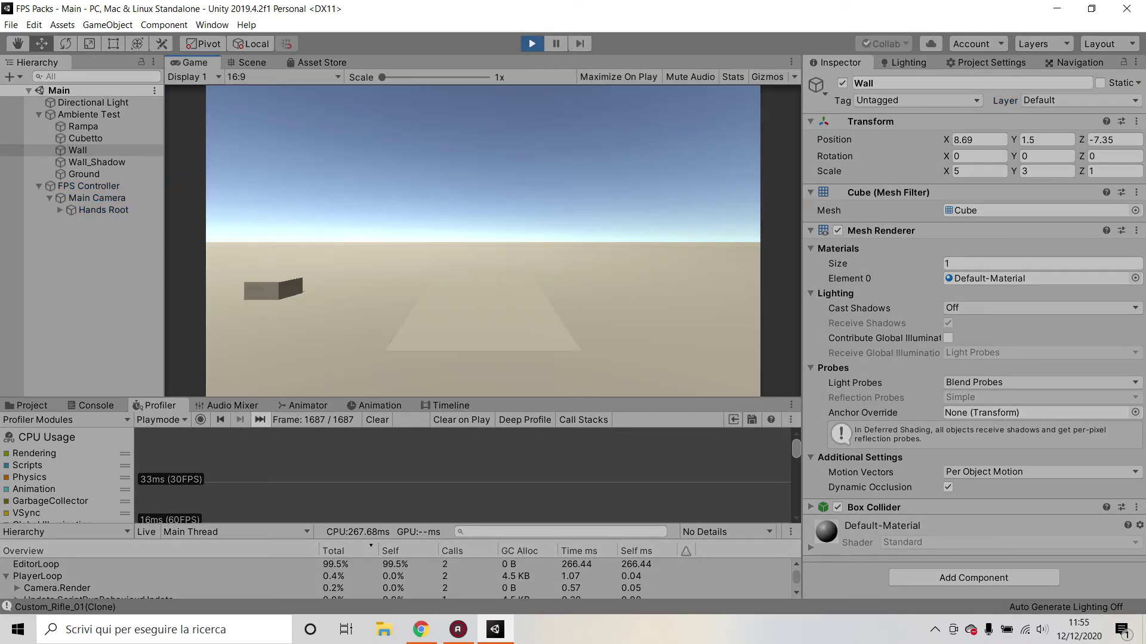
key(w)
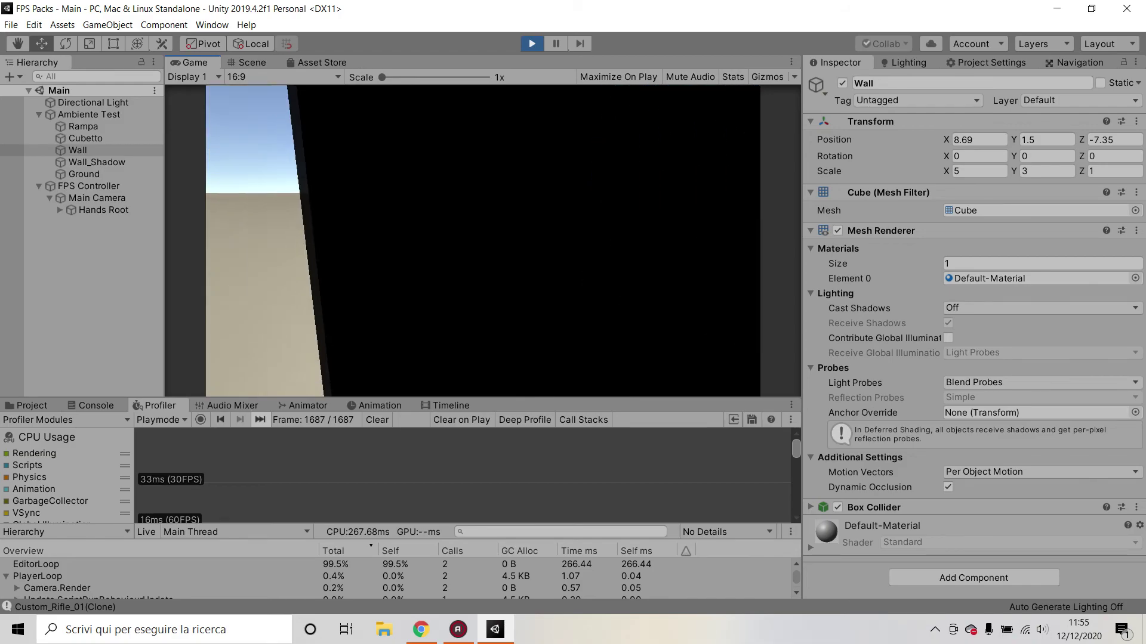
key(w)
key(w)
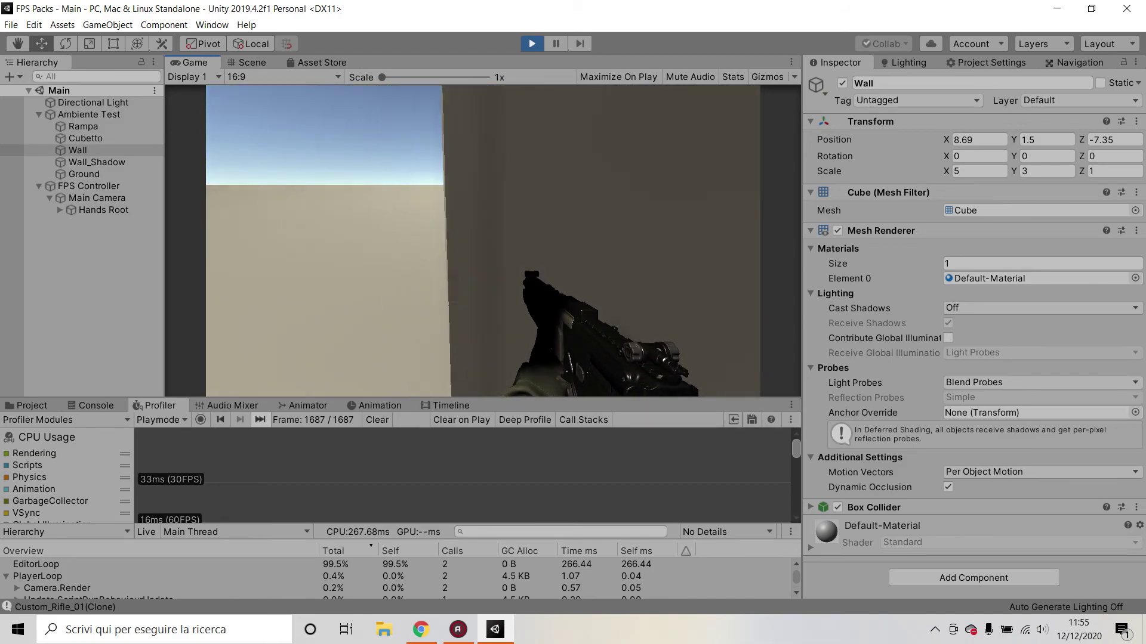
key(w)
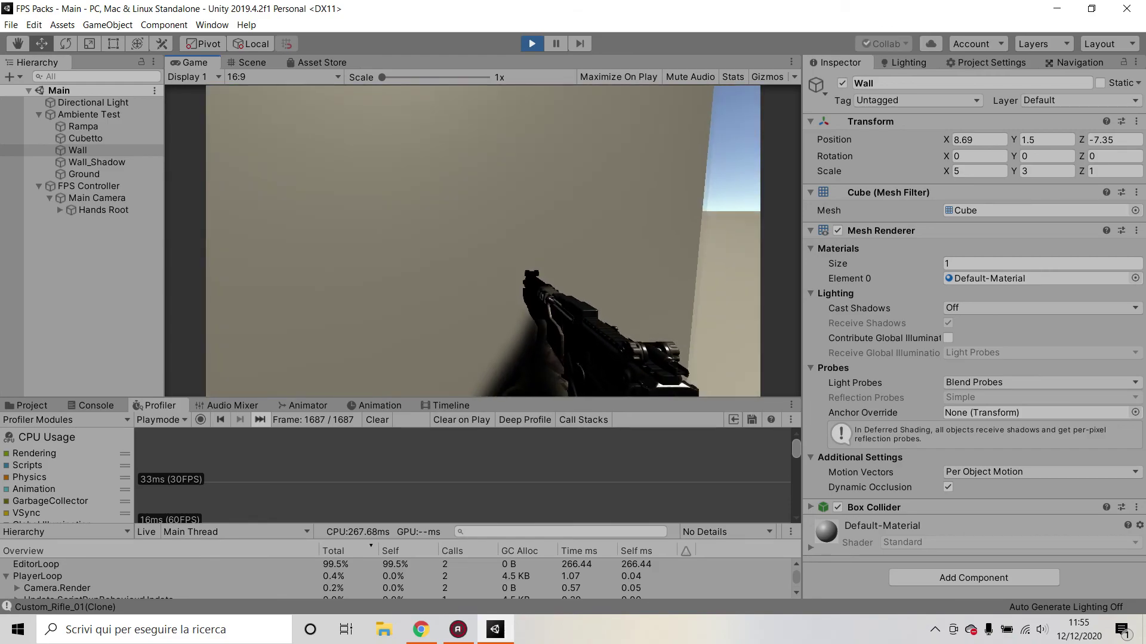
key(w)
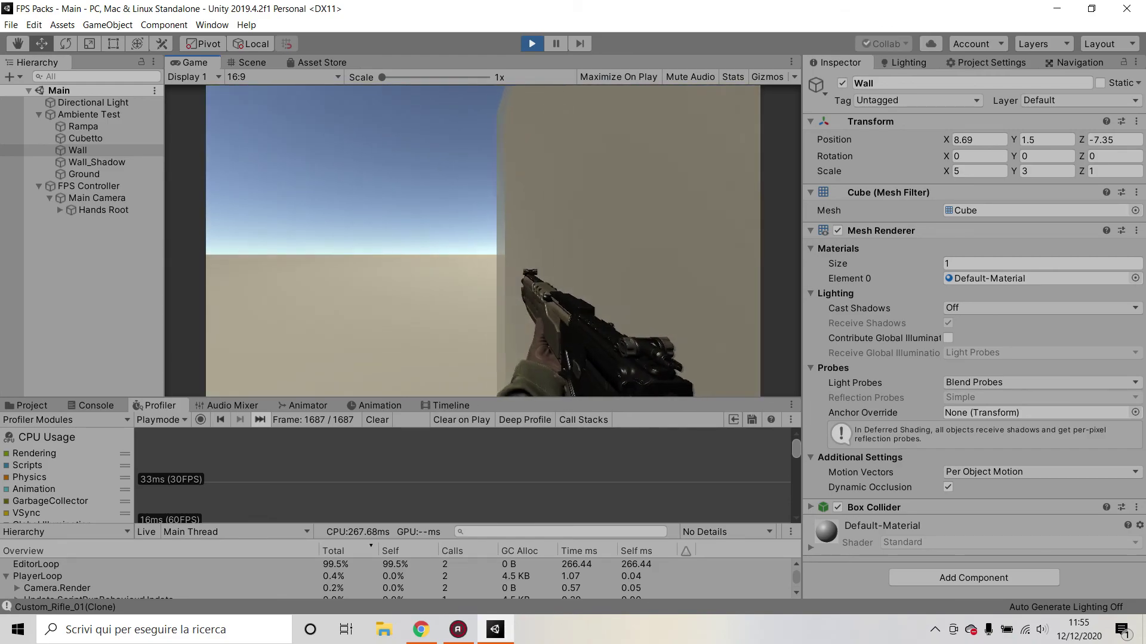
key(w)
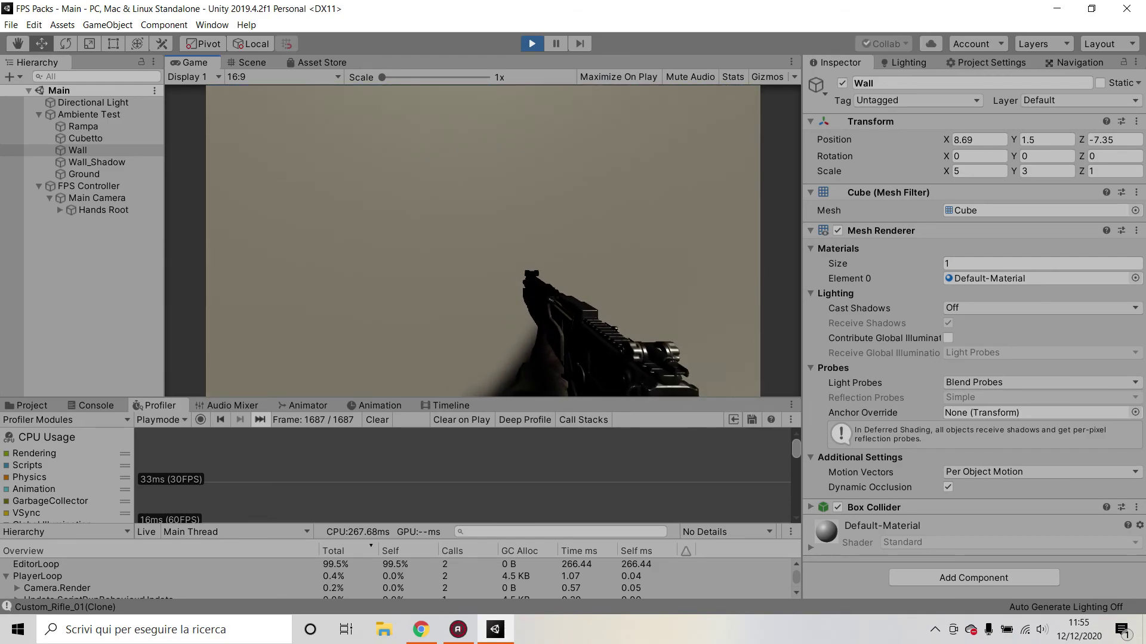
Sprint away from Wall, aim and fire several rifle shots at it, back off and reload.
key(shift+w)
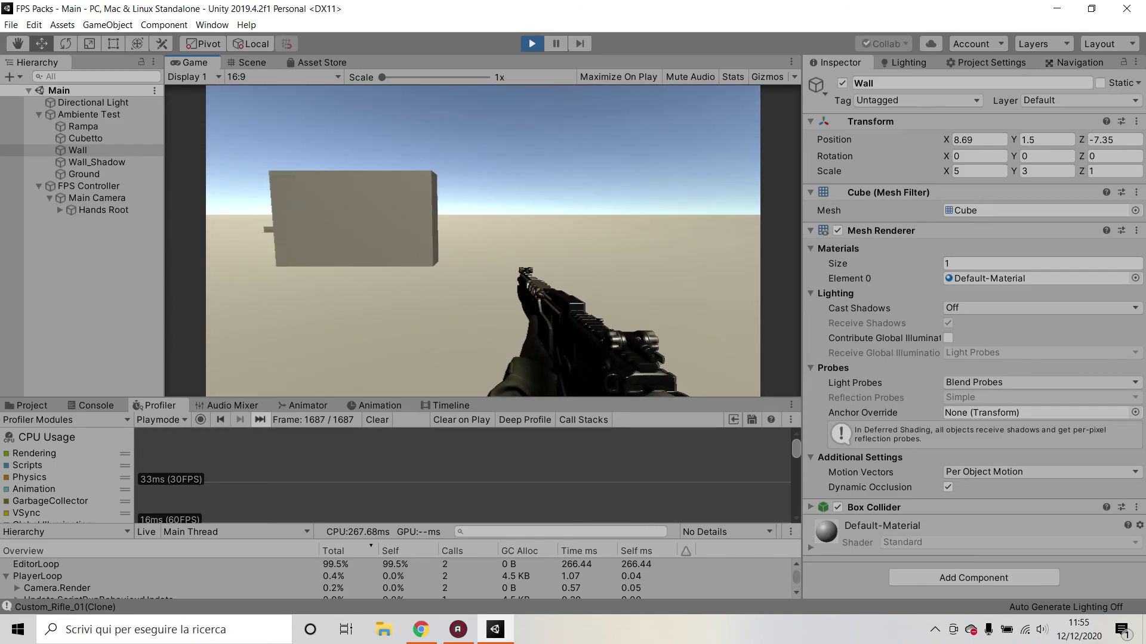
right_click(483, 241)
click(483, 241)
click(483, 241)
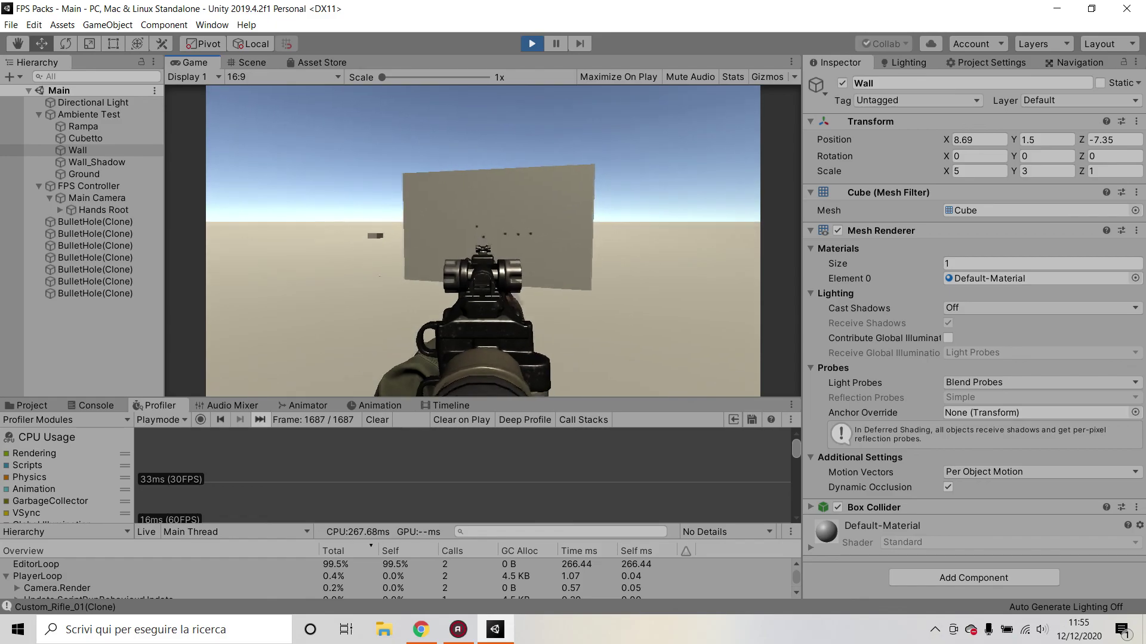
key(s)
key(a)
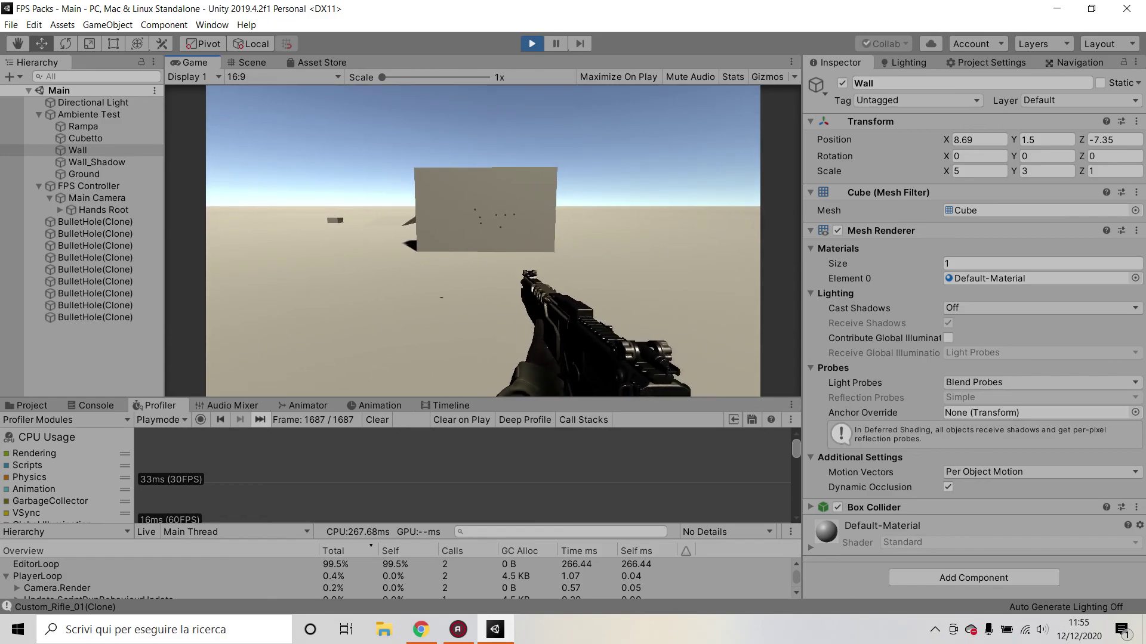
key(r)
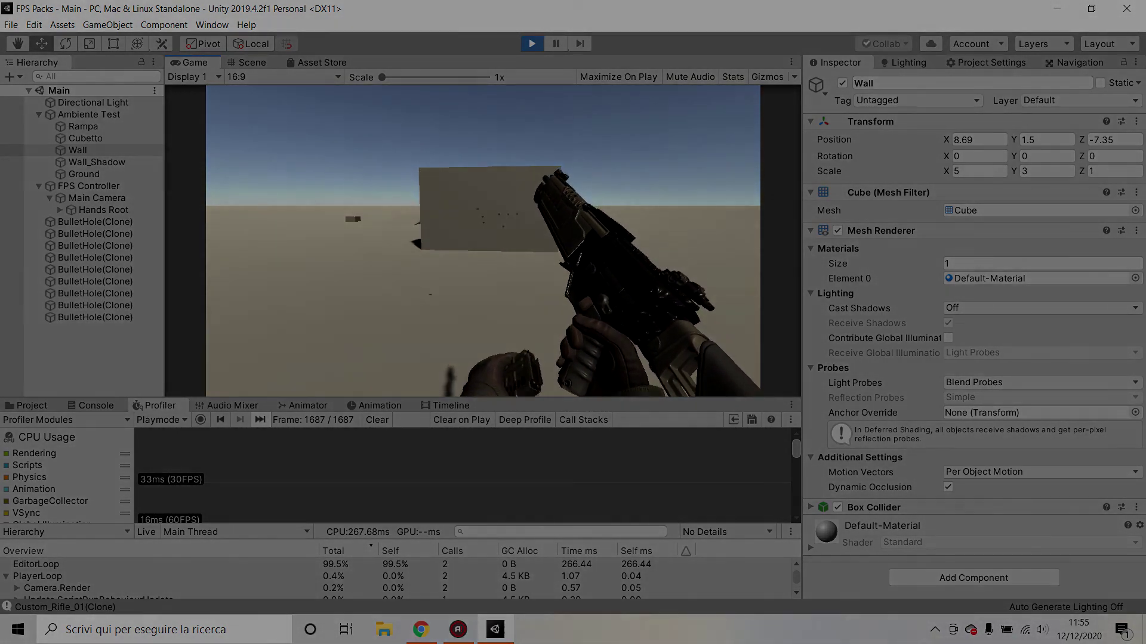